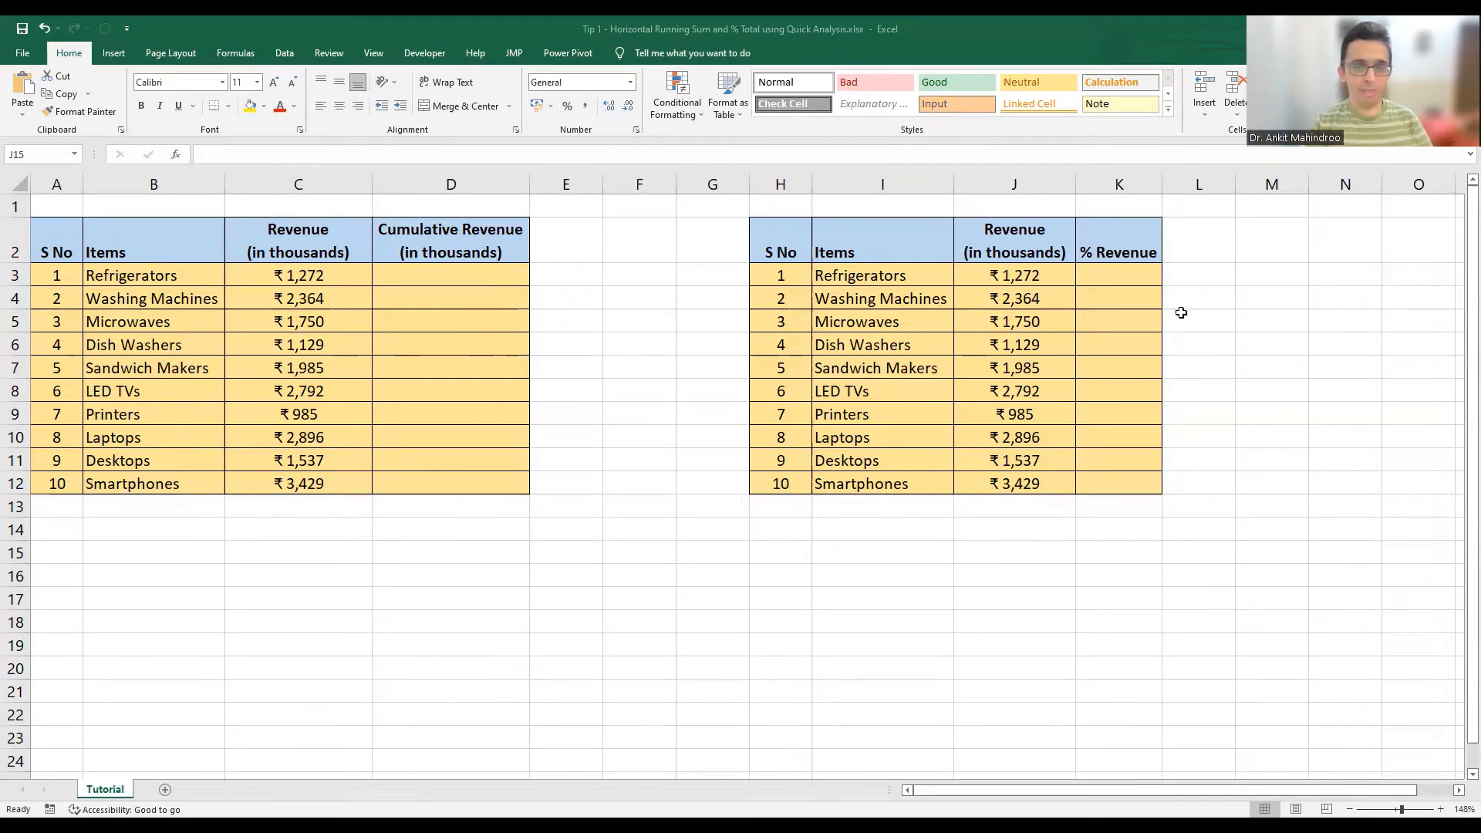
# Enter the formula =C3 in D3 as the first cumulative revenue value.
pyautogui.click(1123, 241)
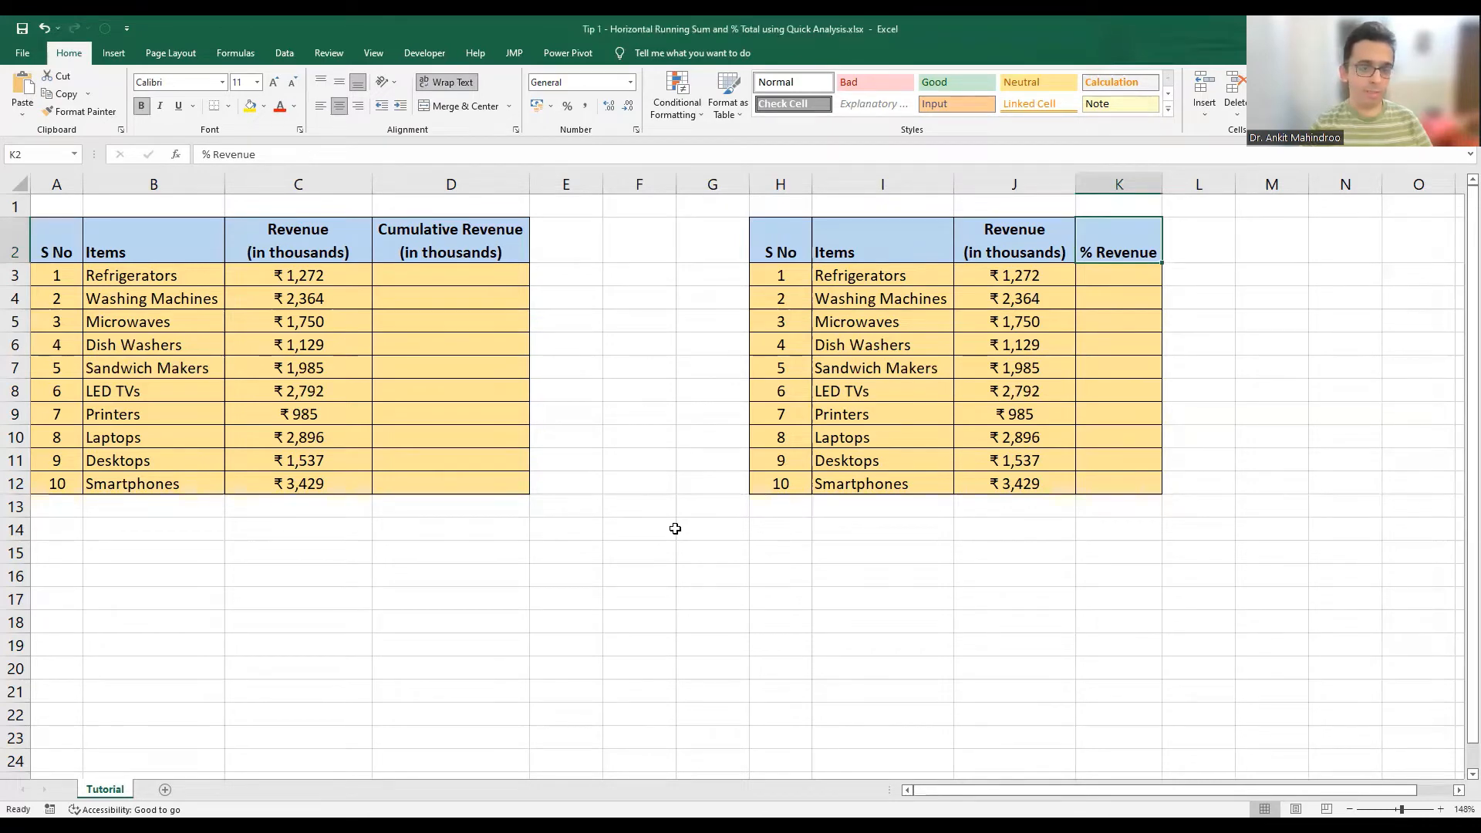
pyautogui.click(458, 280)
pyautogui.write('=')
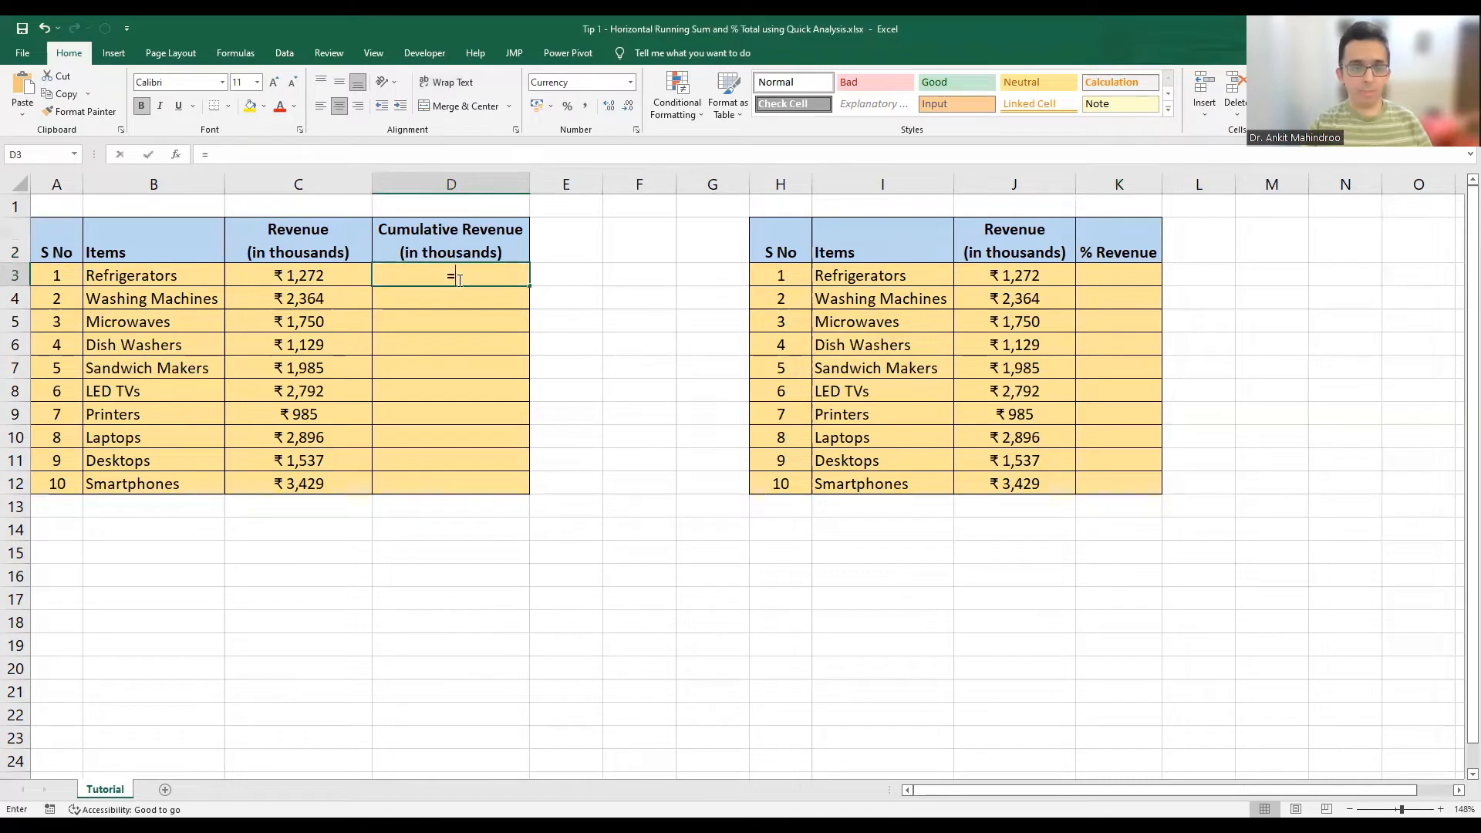
pyautogui.click(300, 271)
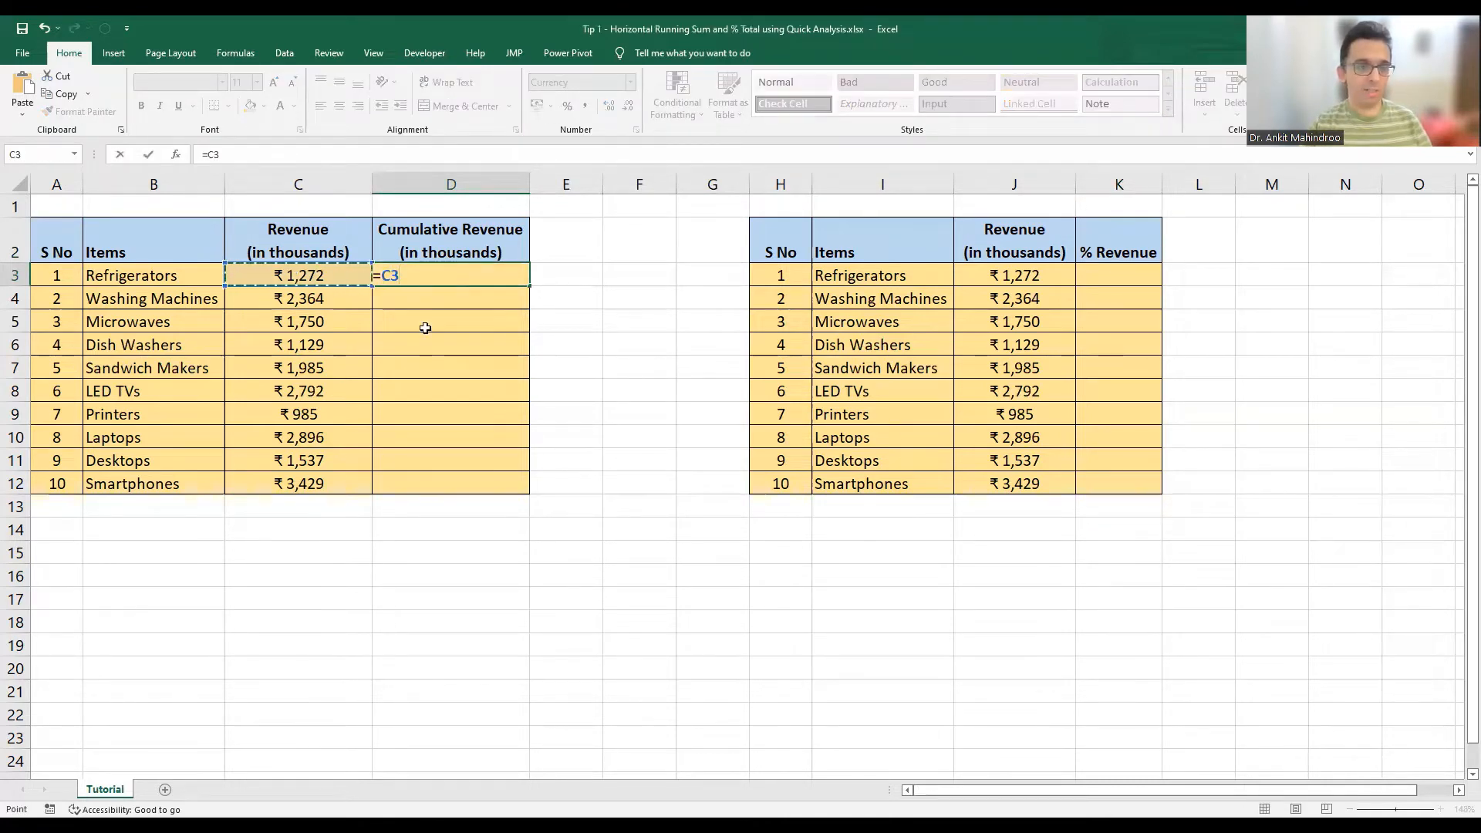
pyautogui.press('Return')
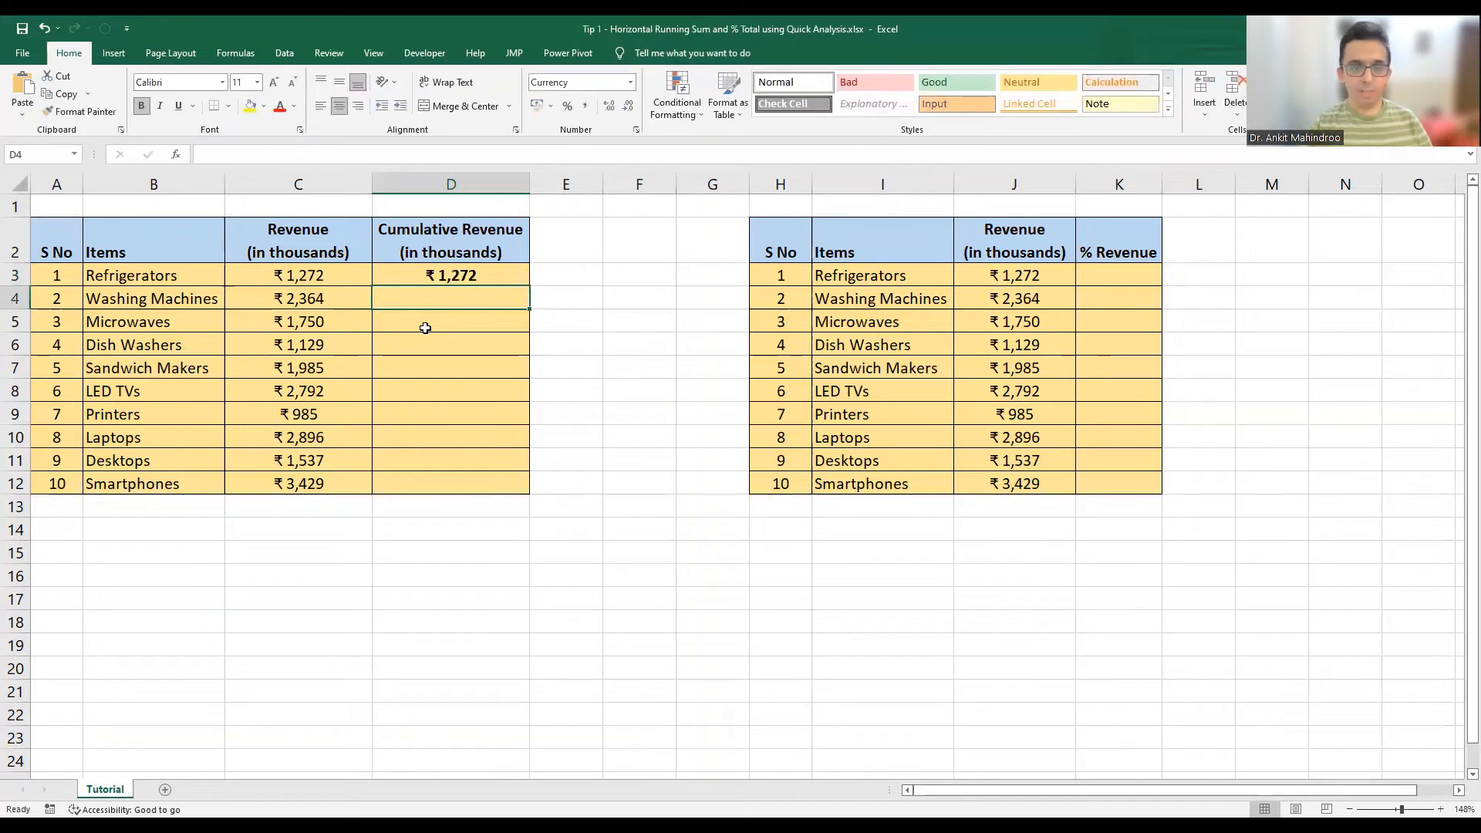
# Enter =D3+C4 in D4 and fill the formula down through D12.
pyautogui.write('=')
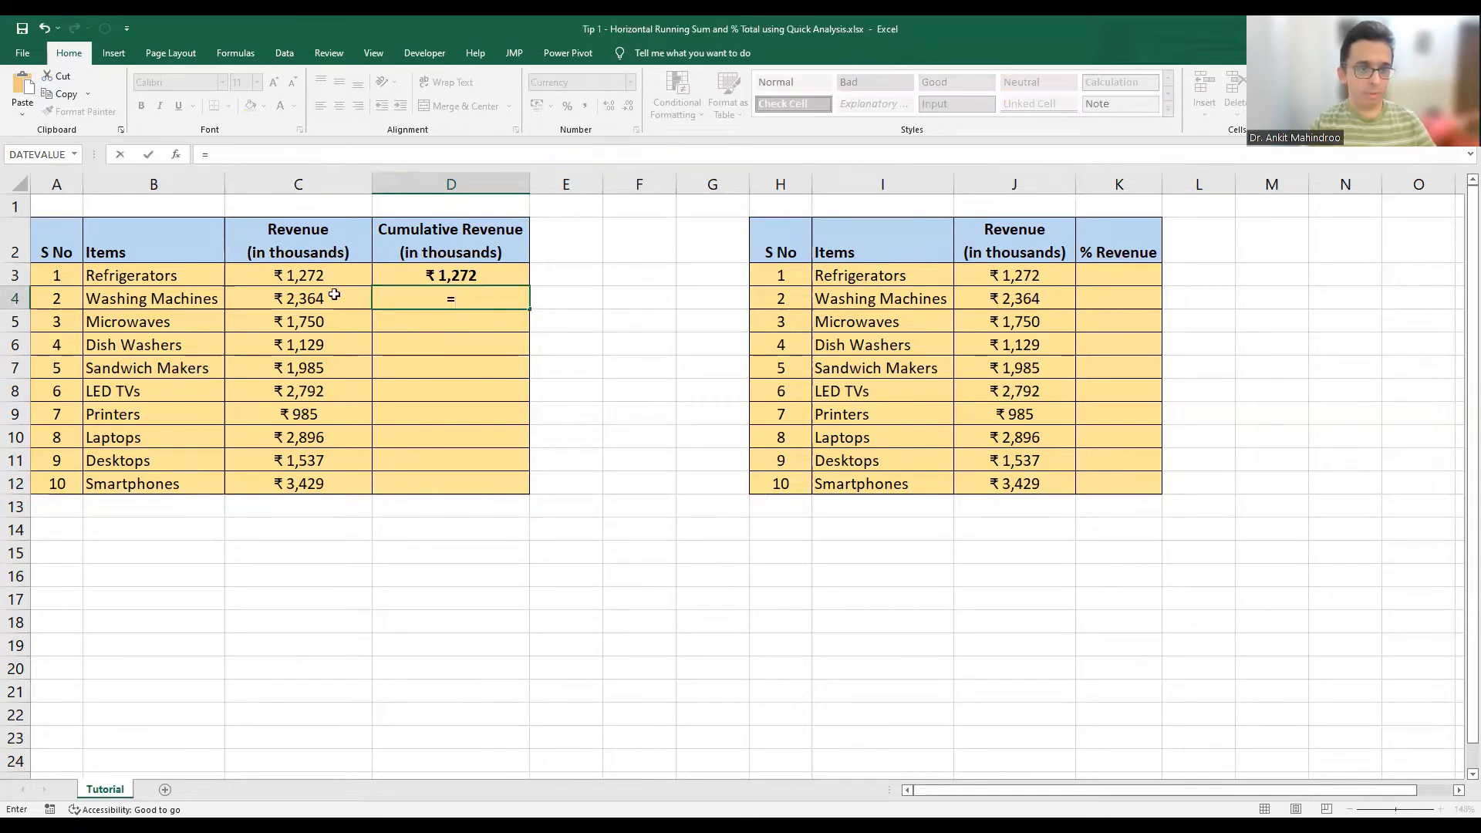
pyautogui.click(446, 276)
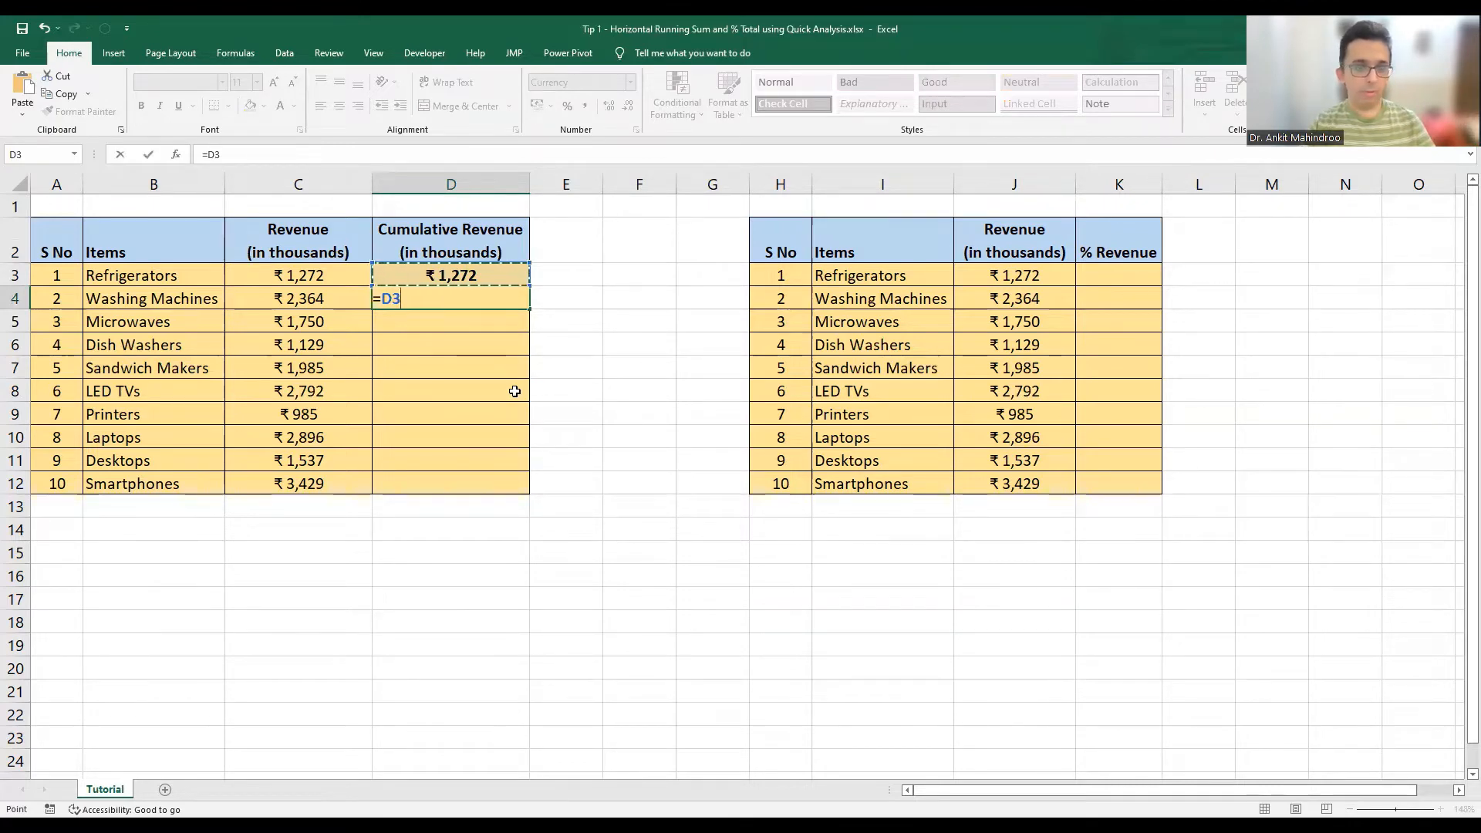
pyautogui.write('+')
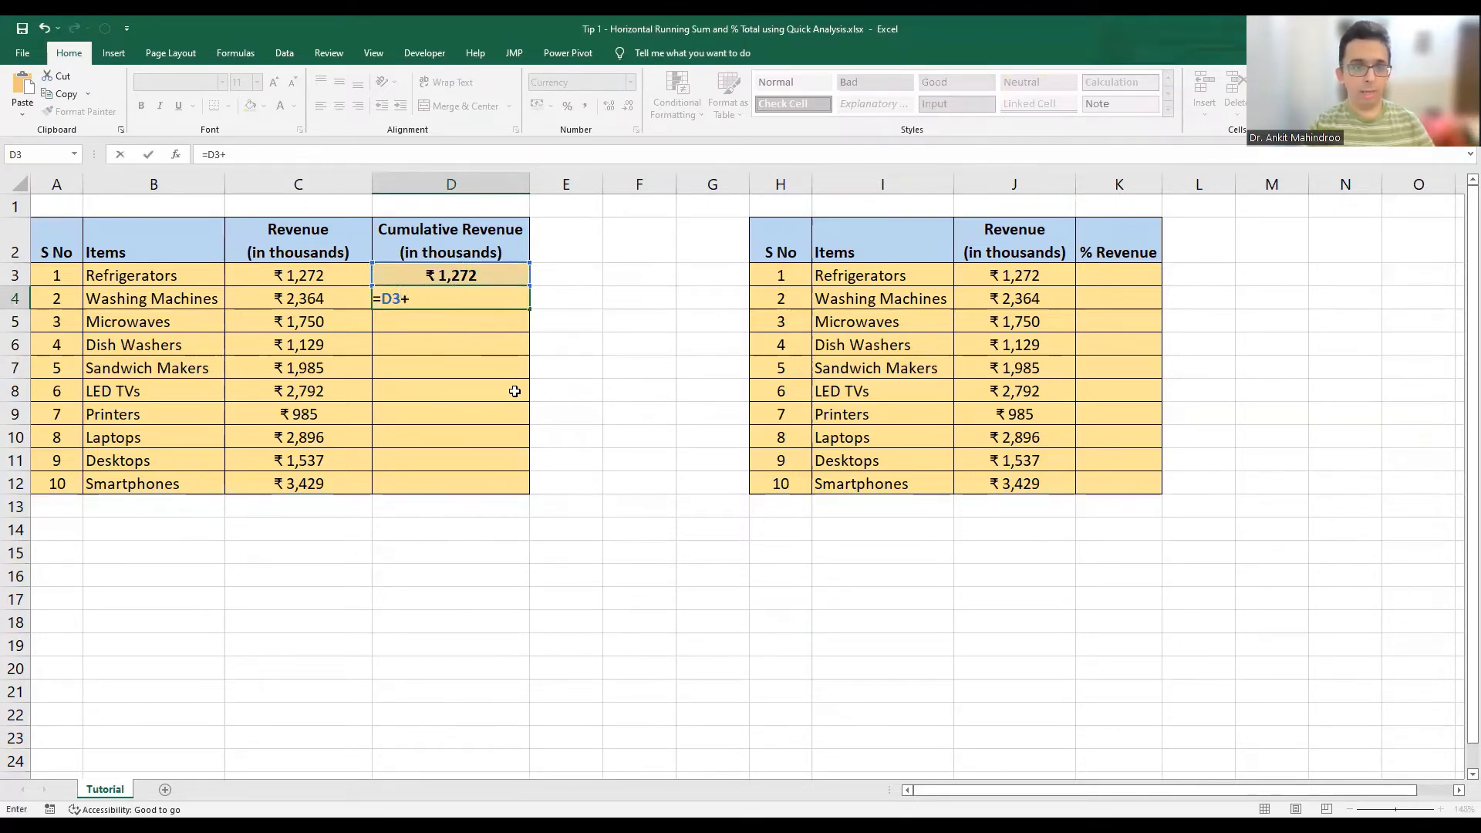
pyautogui.click(311, 303)
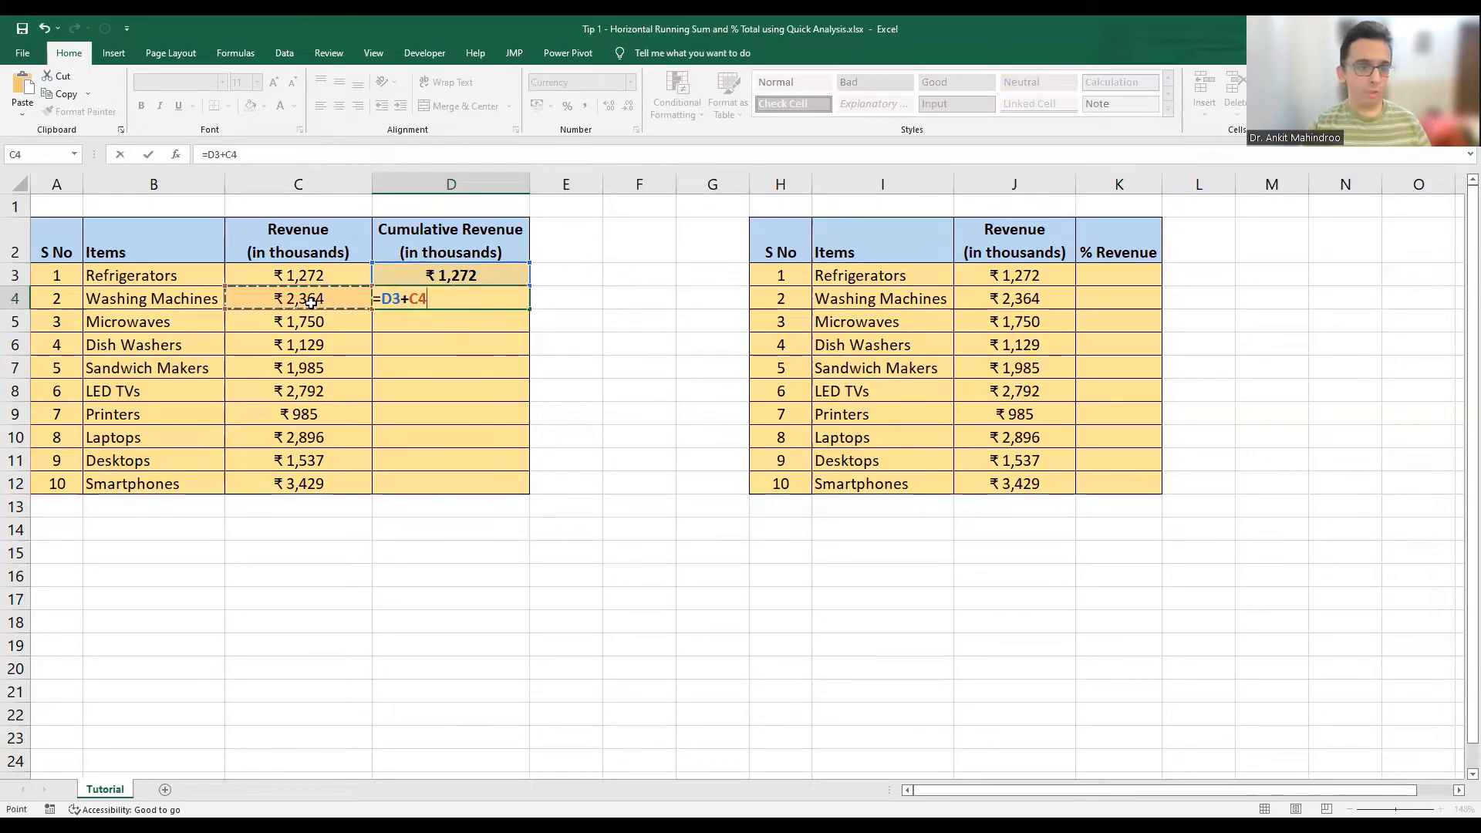
pyautogui.press('Return')
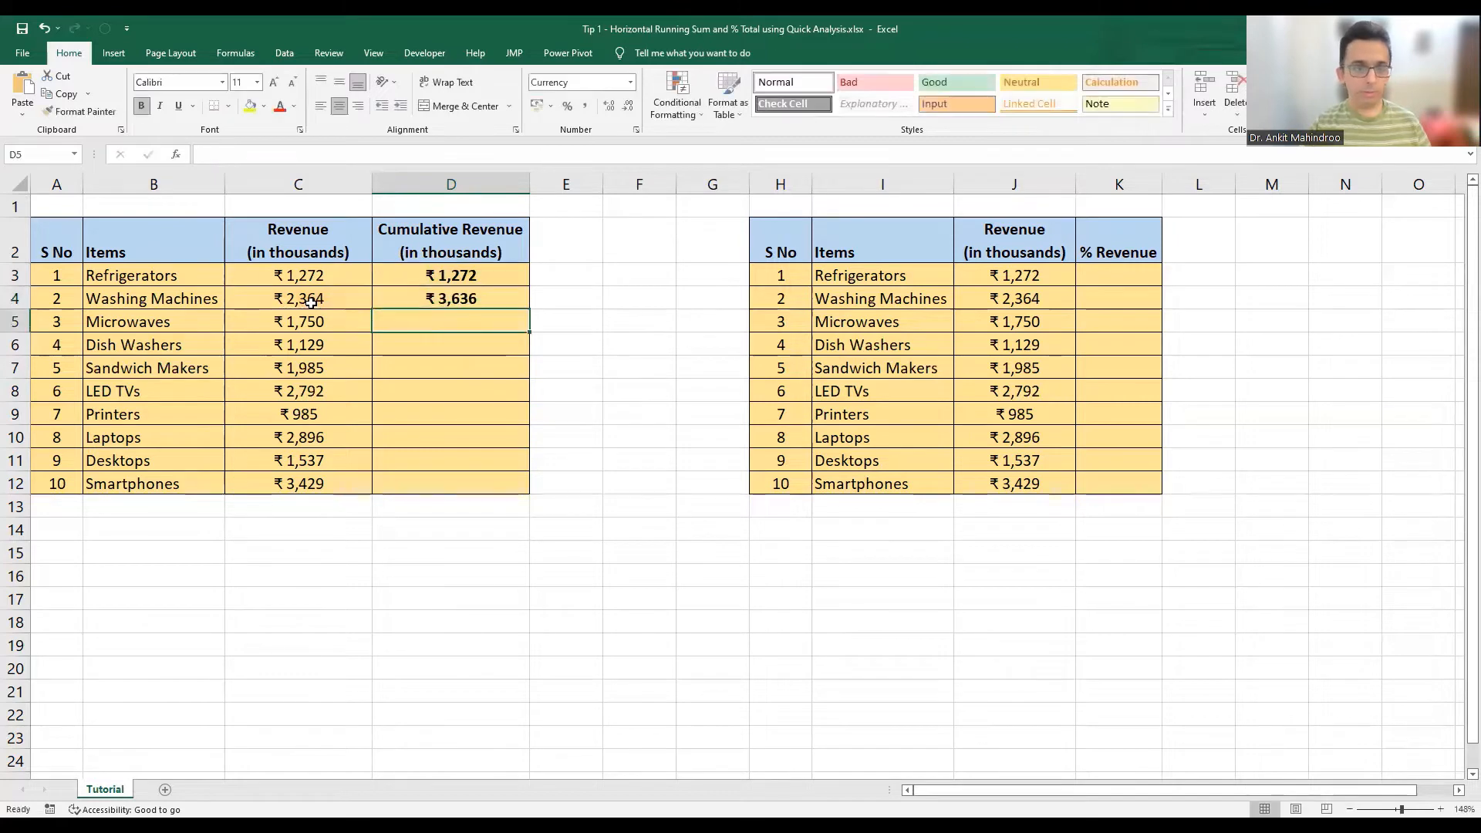
pyautogui.click(500, 302)
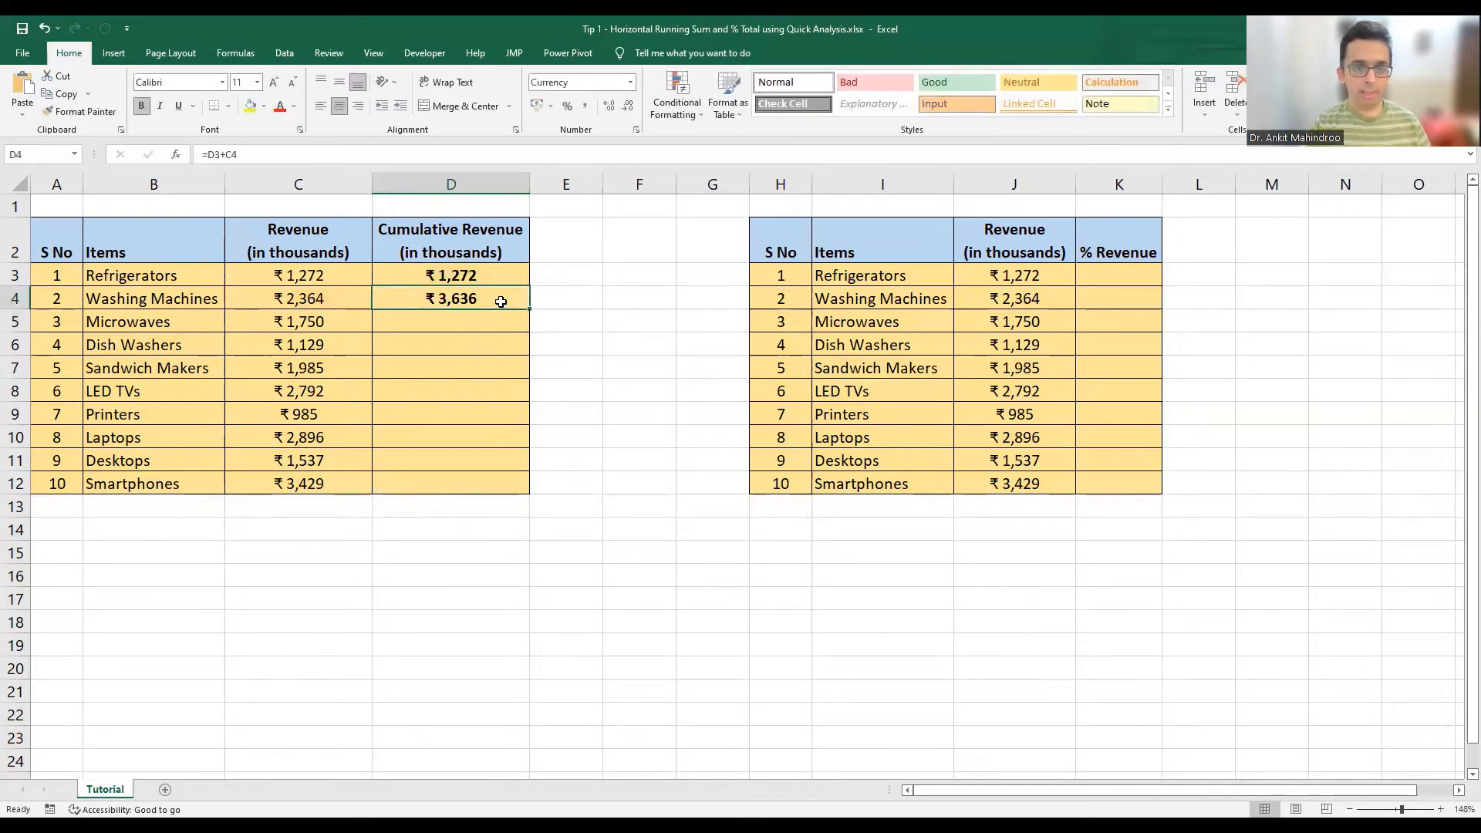
pyautogui.doubleClick(527, 312)
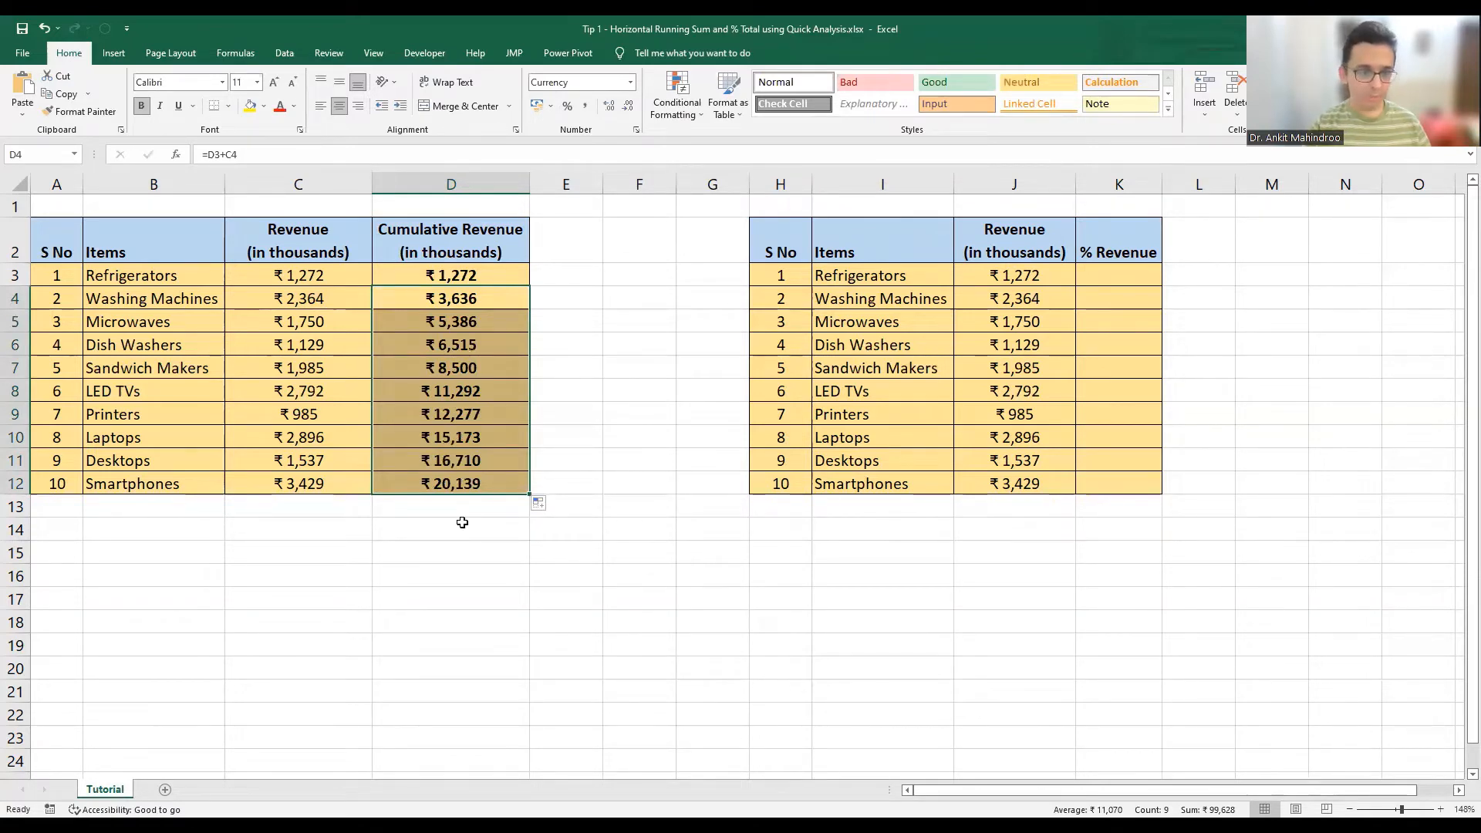
pyautogui.click(478, 484)
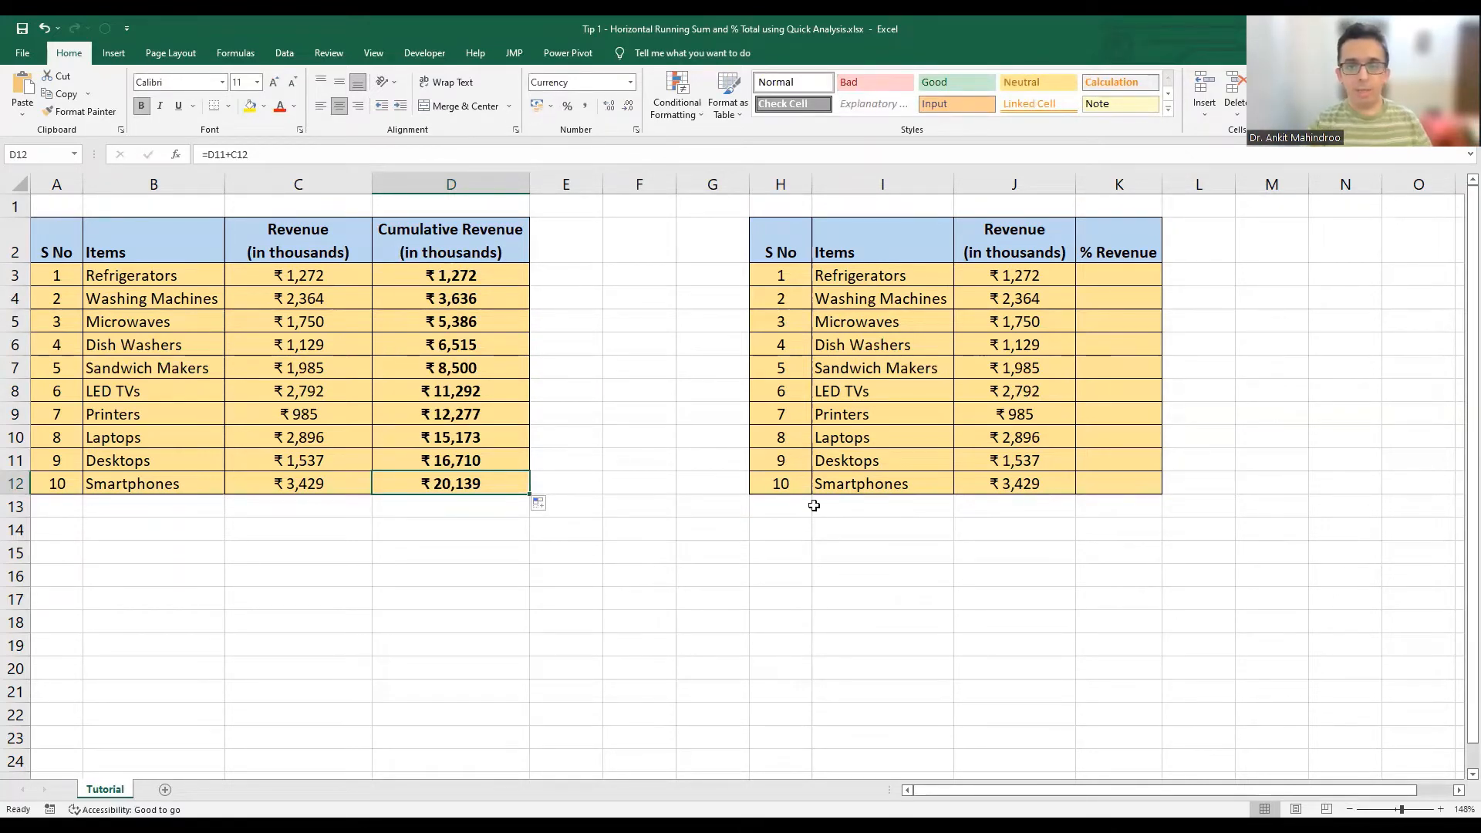
# Format K3 as a percentage and write the formula =J3/SUM(J3:J12) in it.
pyautogui.click(1120, 268)
pyautogui.hotkey('ctrl', 'shift', '5')
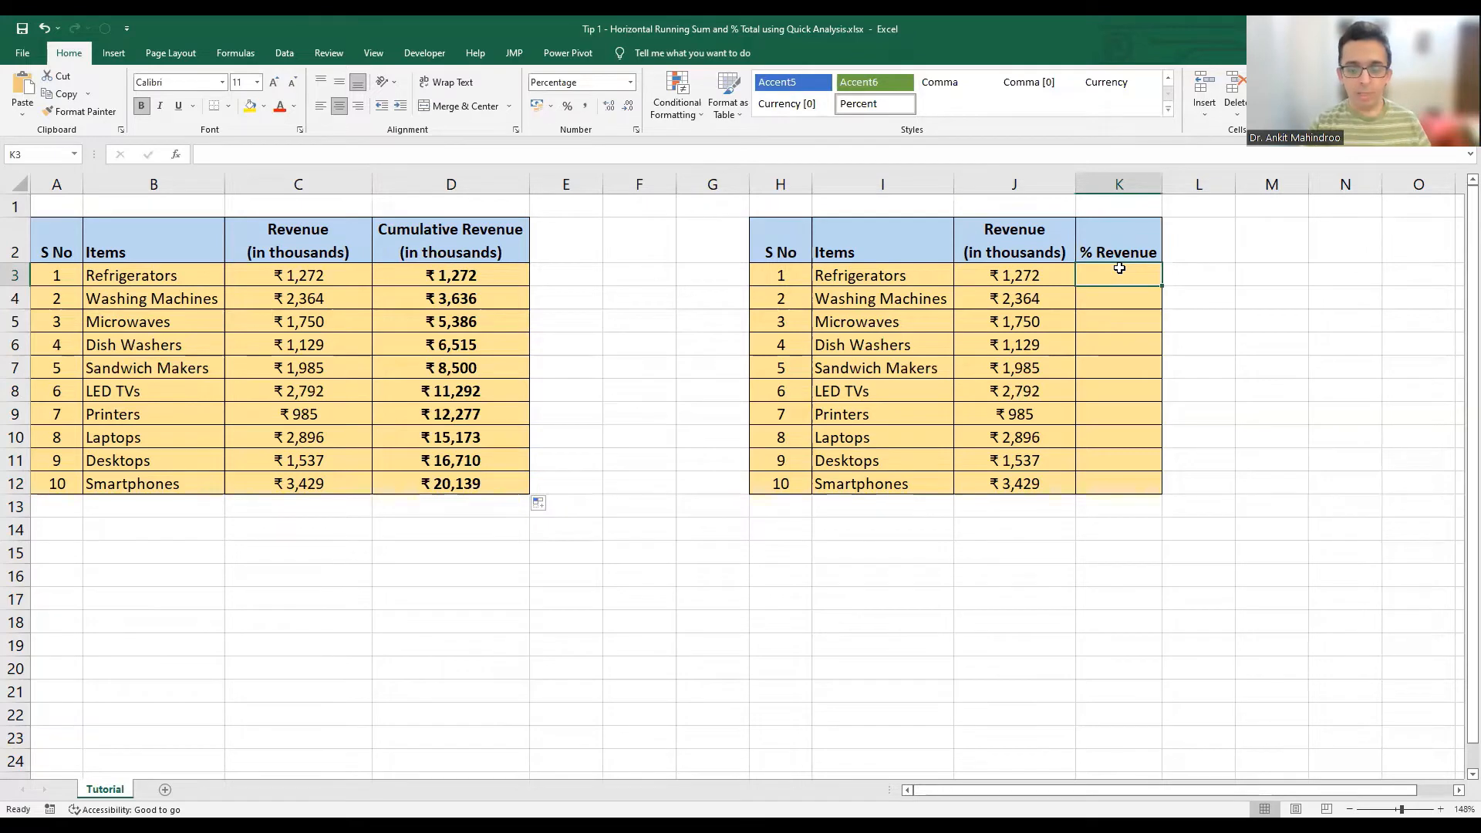
pyautogui.write('=')
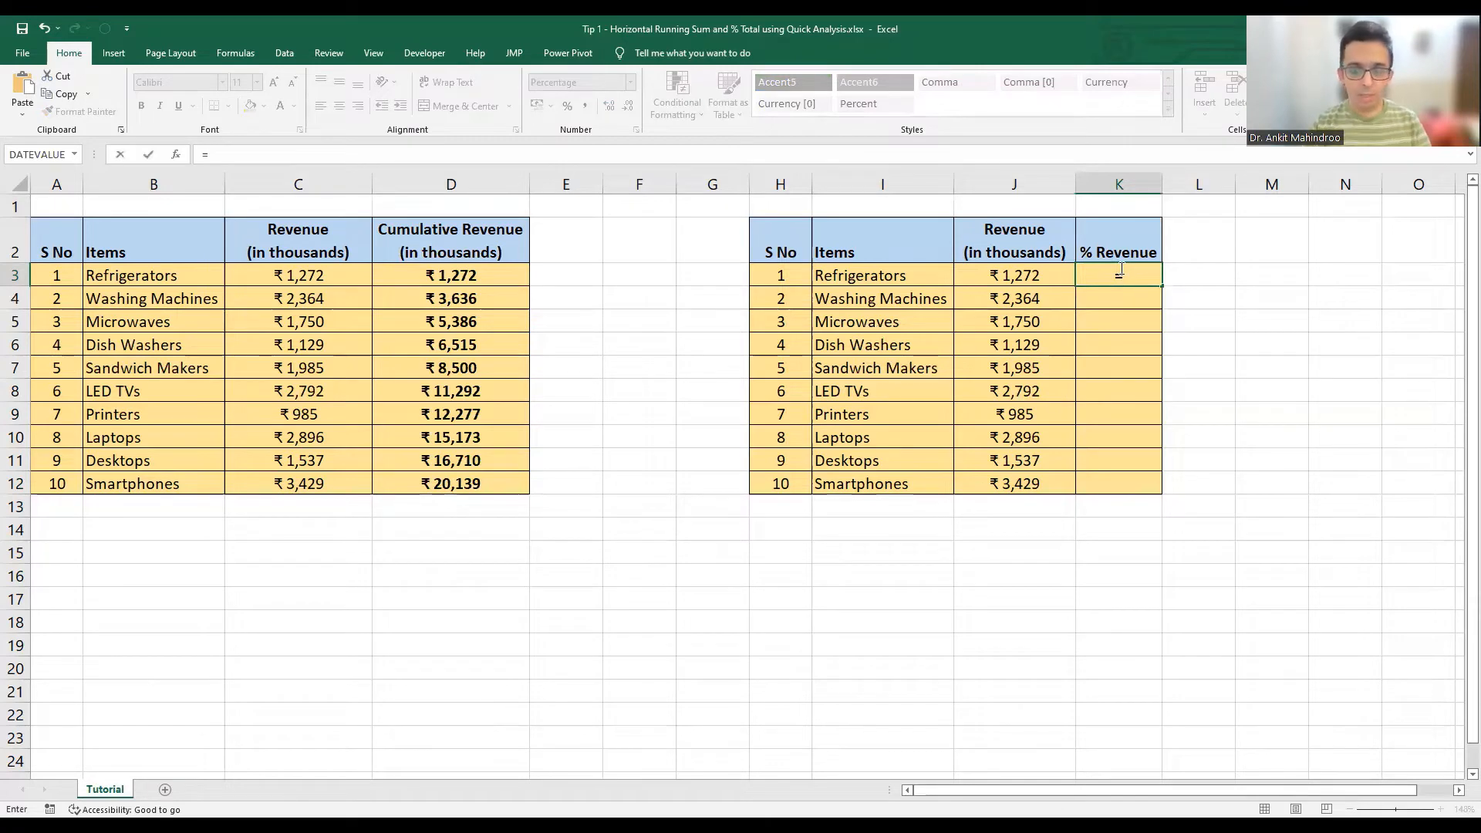
pyautogui.click(996, 275)
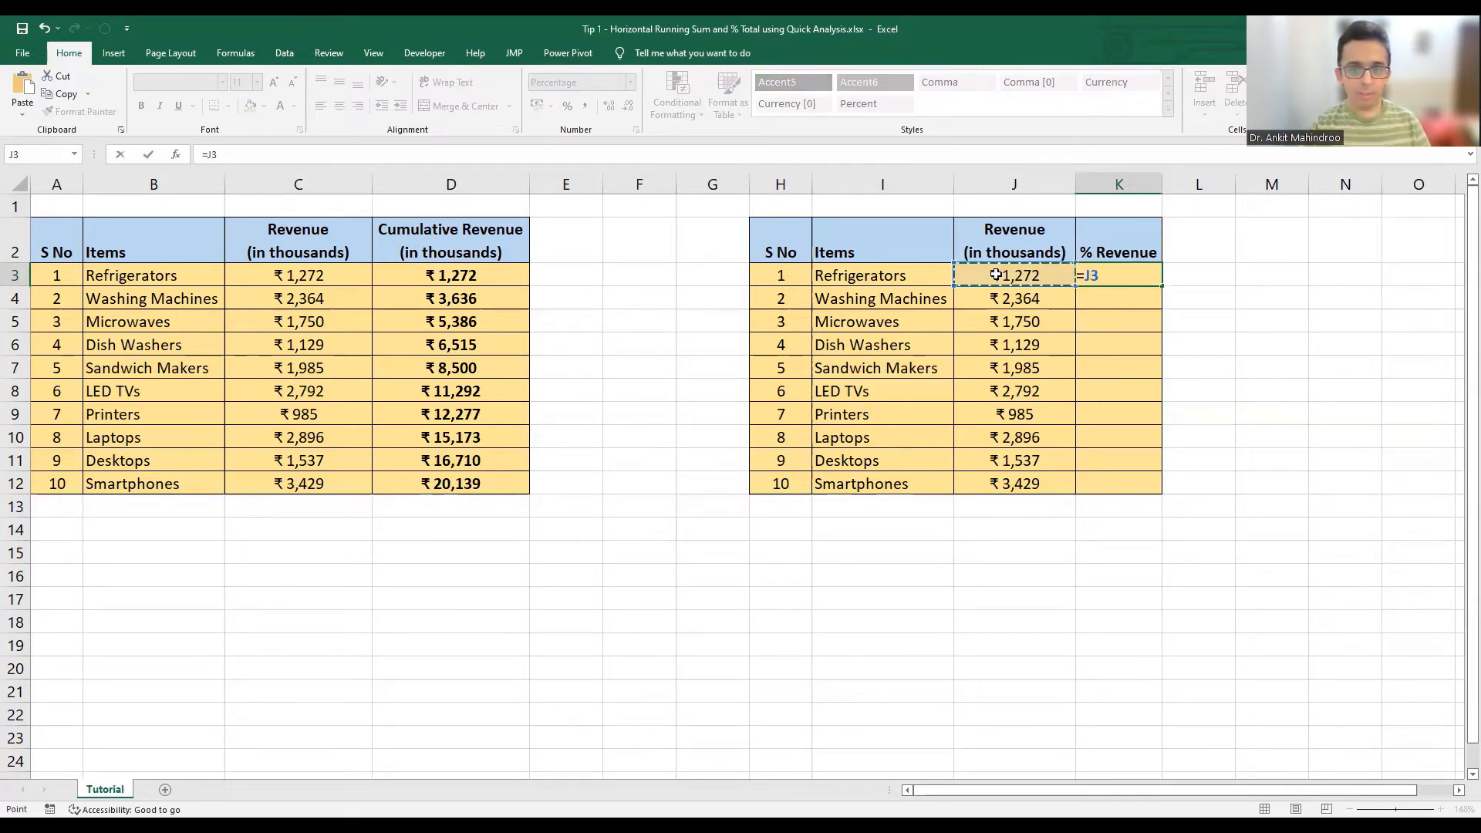
pyautogui.write('/')
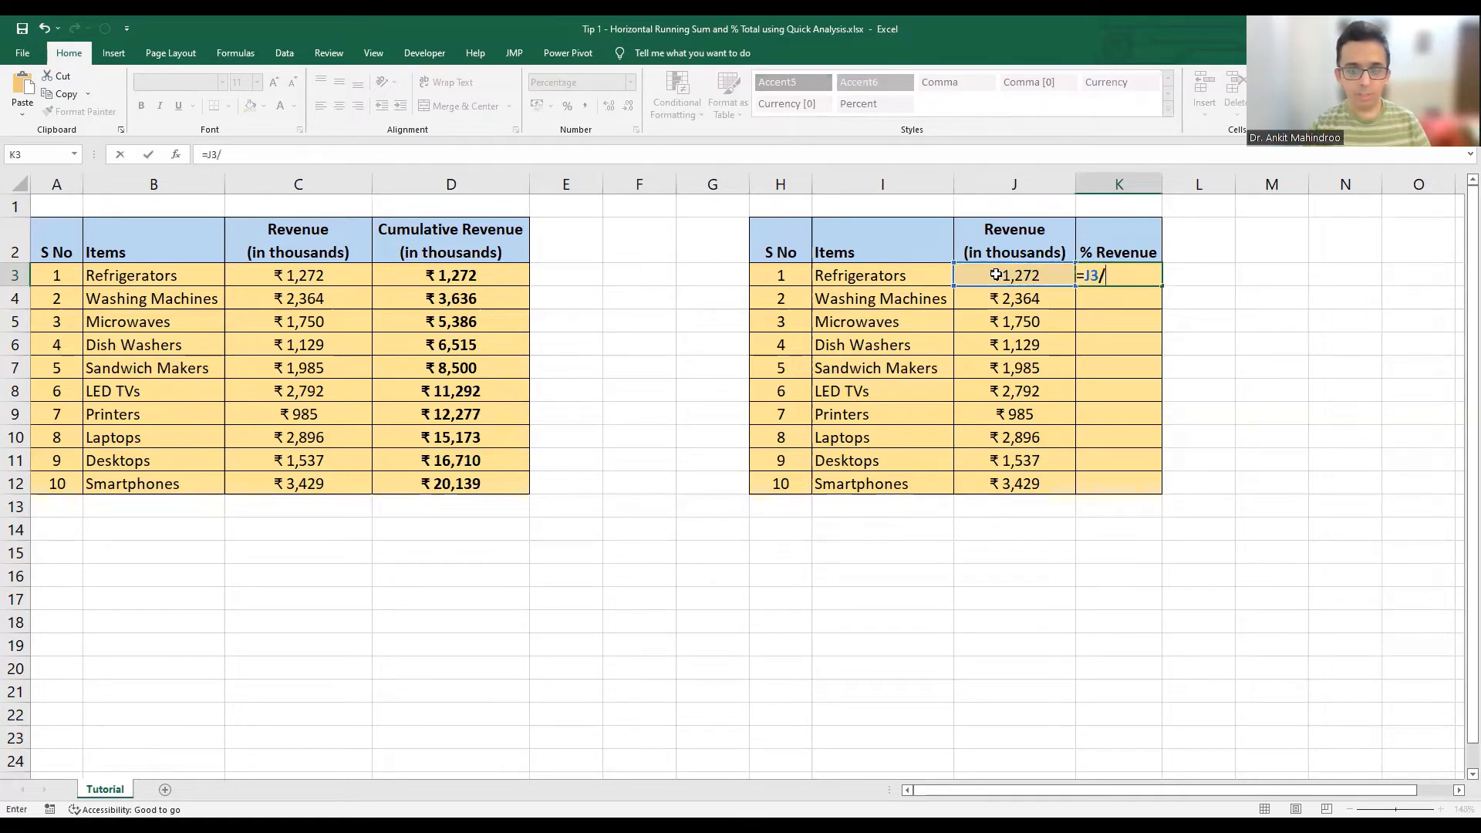
pyautogui.write('S')
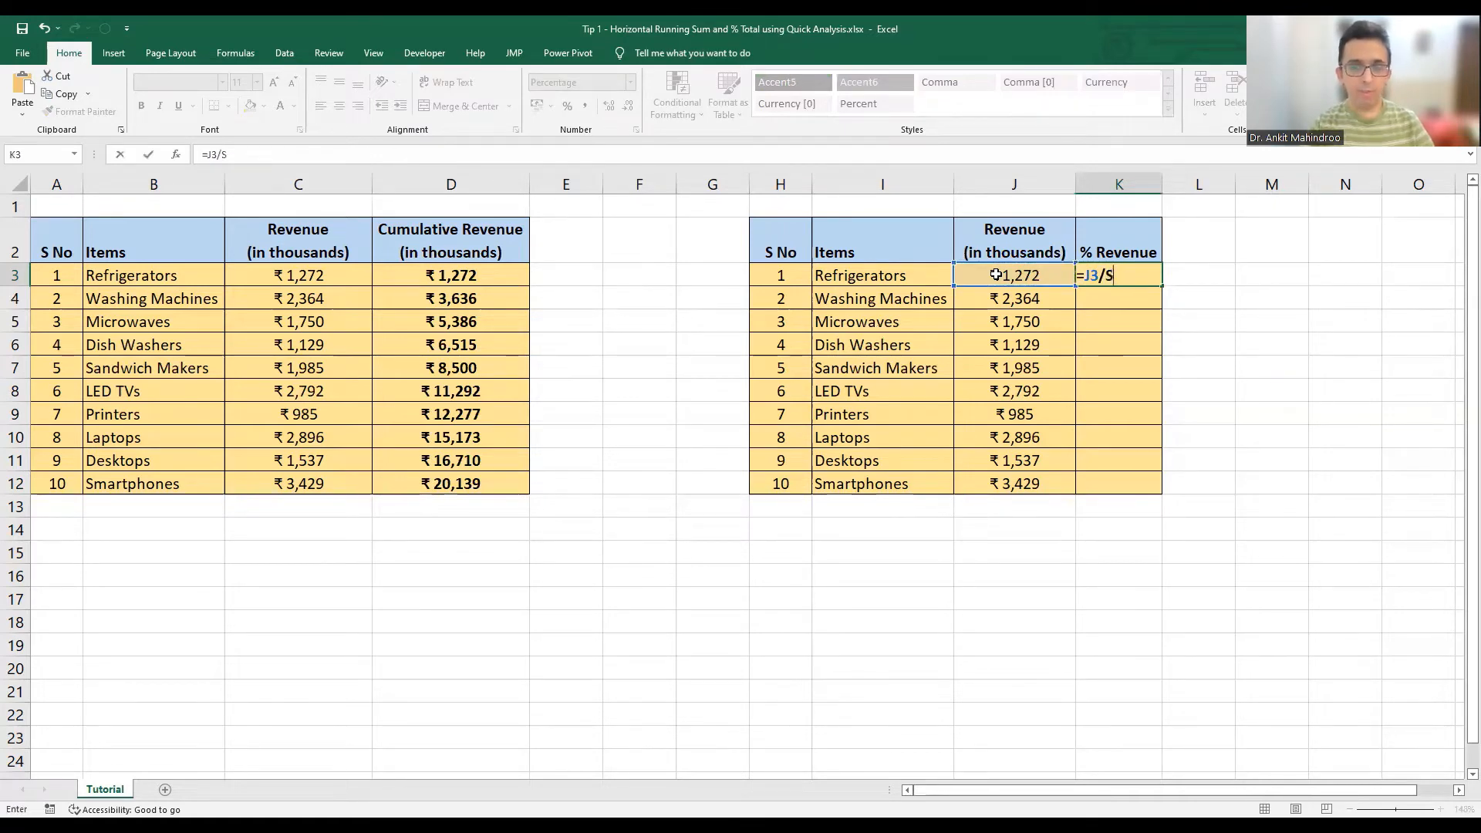
pyautogui.write('UM(')
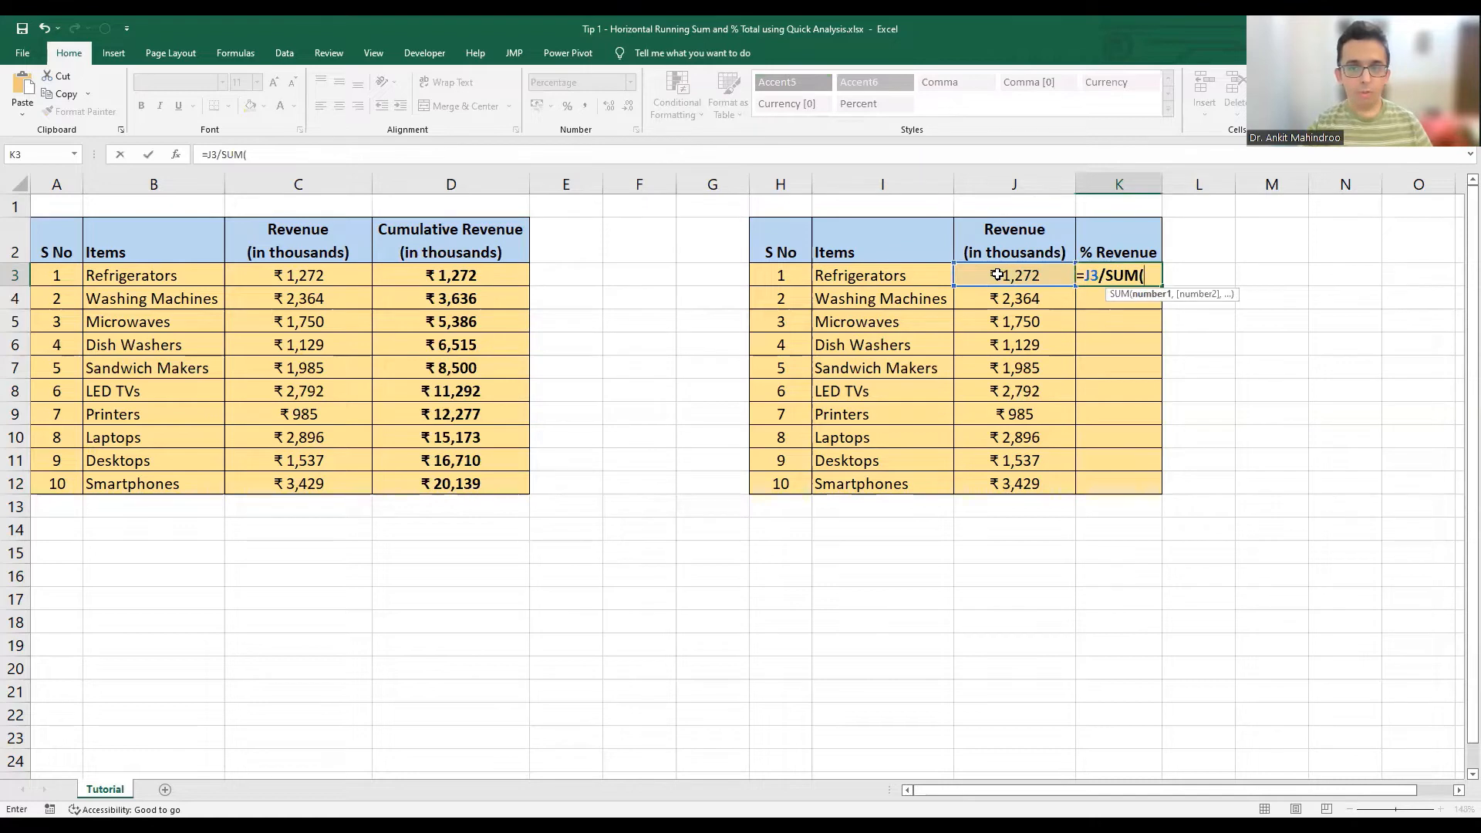
pyautogui.moveTo(996, 275); pyautogui.dragTo(998, 313)
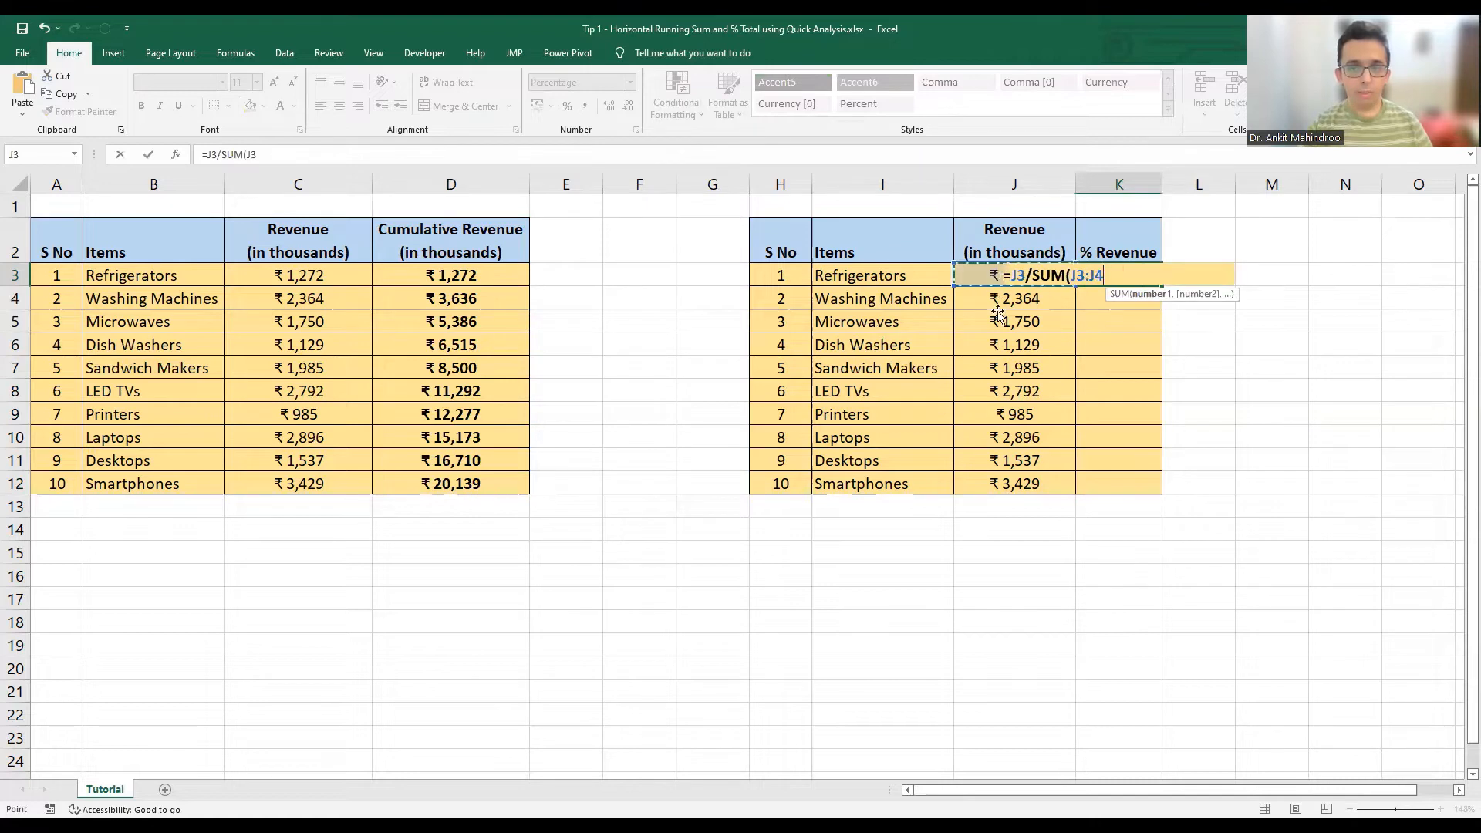
pyautogui.keyDown('shift'); pyautogui.click(995, 483); pyautogui.keyUp('shift')
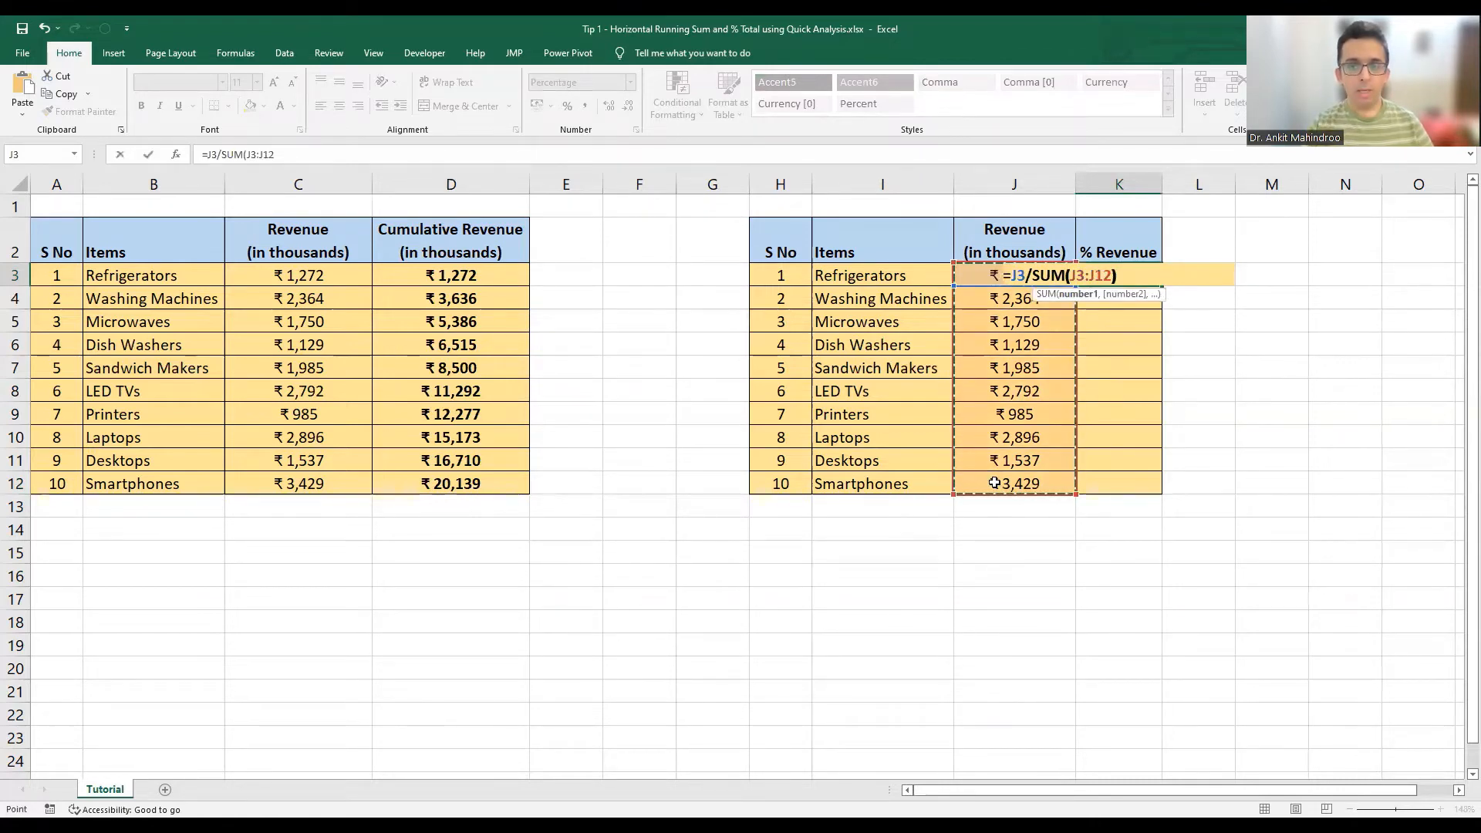
pyautogui.write(')')
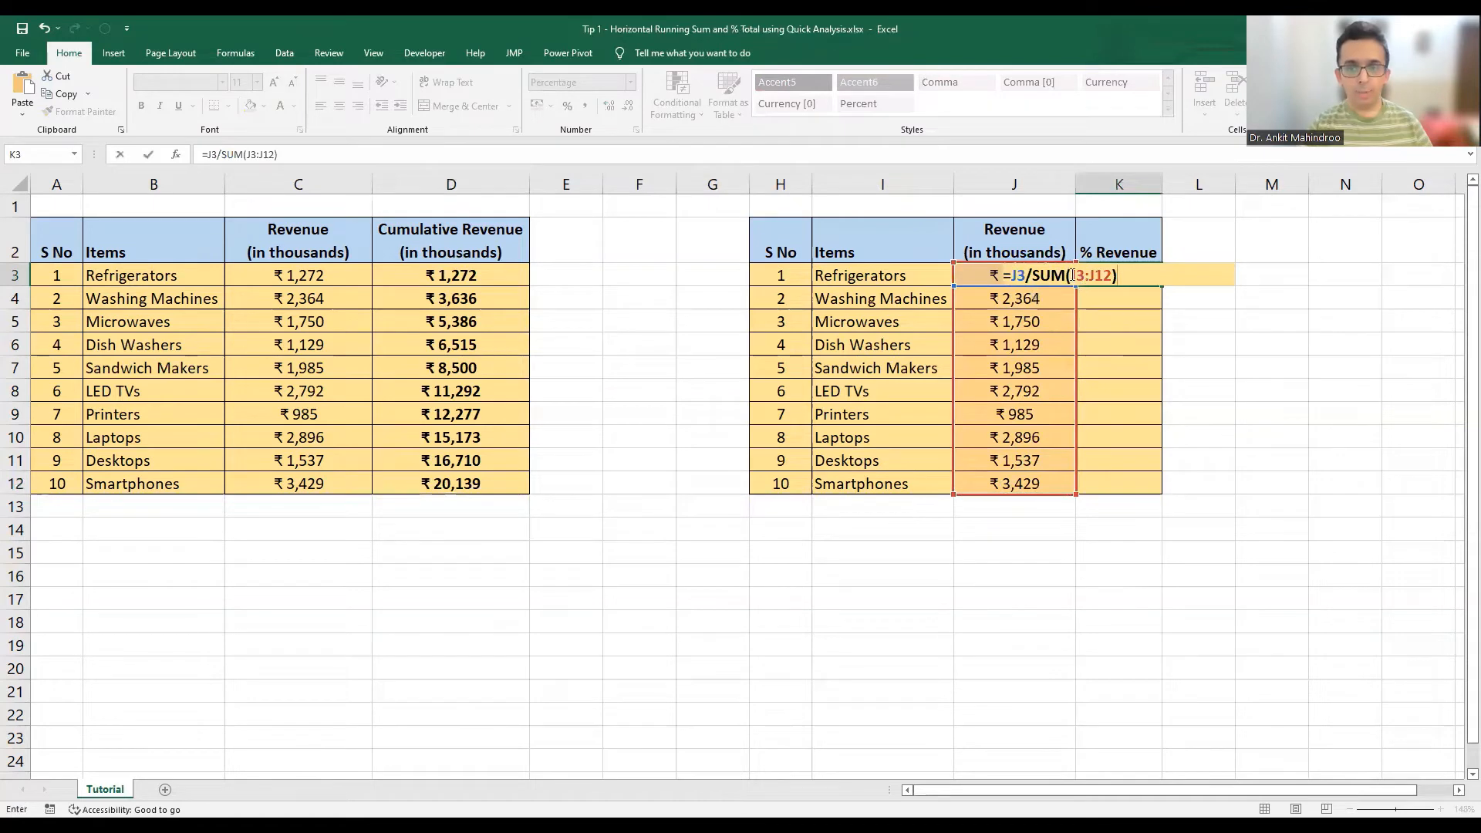
# Make the SUM range absolute as $J$3:$J$12 in K3 and fill the formula down through K12.
pyautogui.moveTo(1074, 275); pyautogui.dragTo(1111, 276)
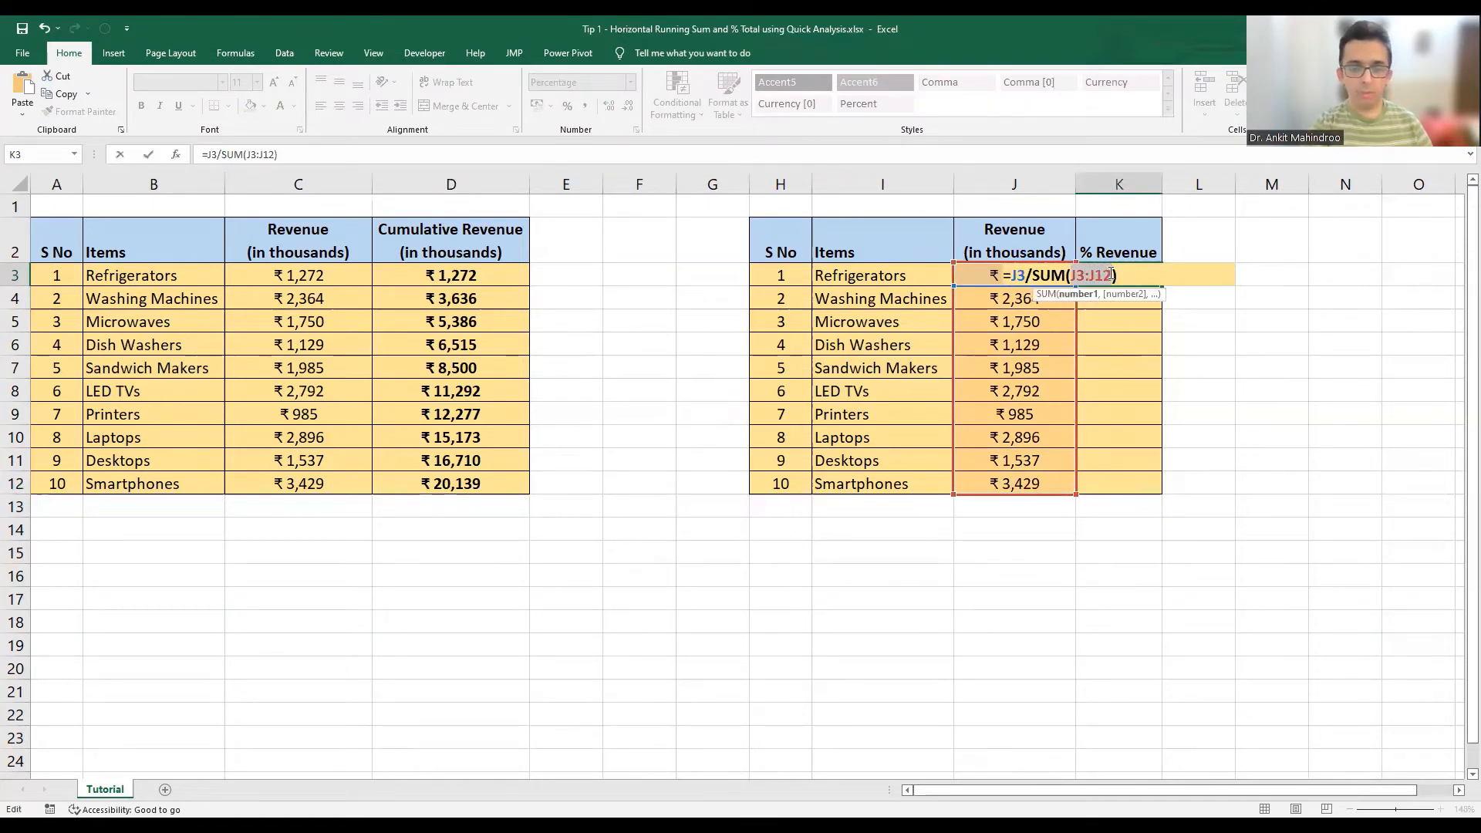
pyautogui.press('F4')
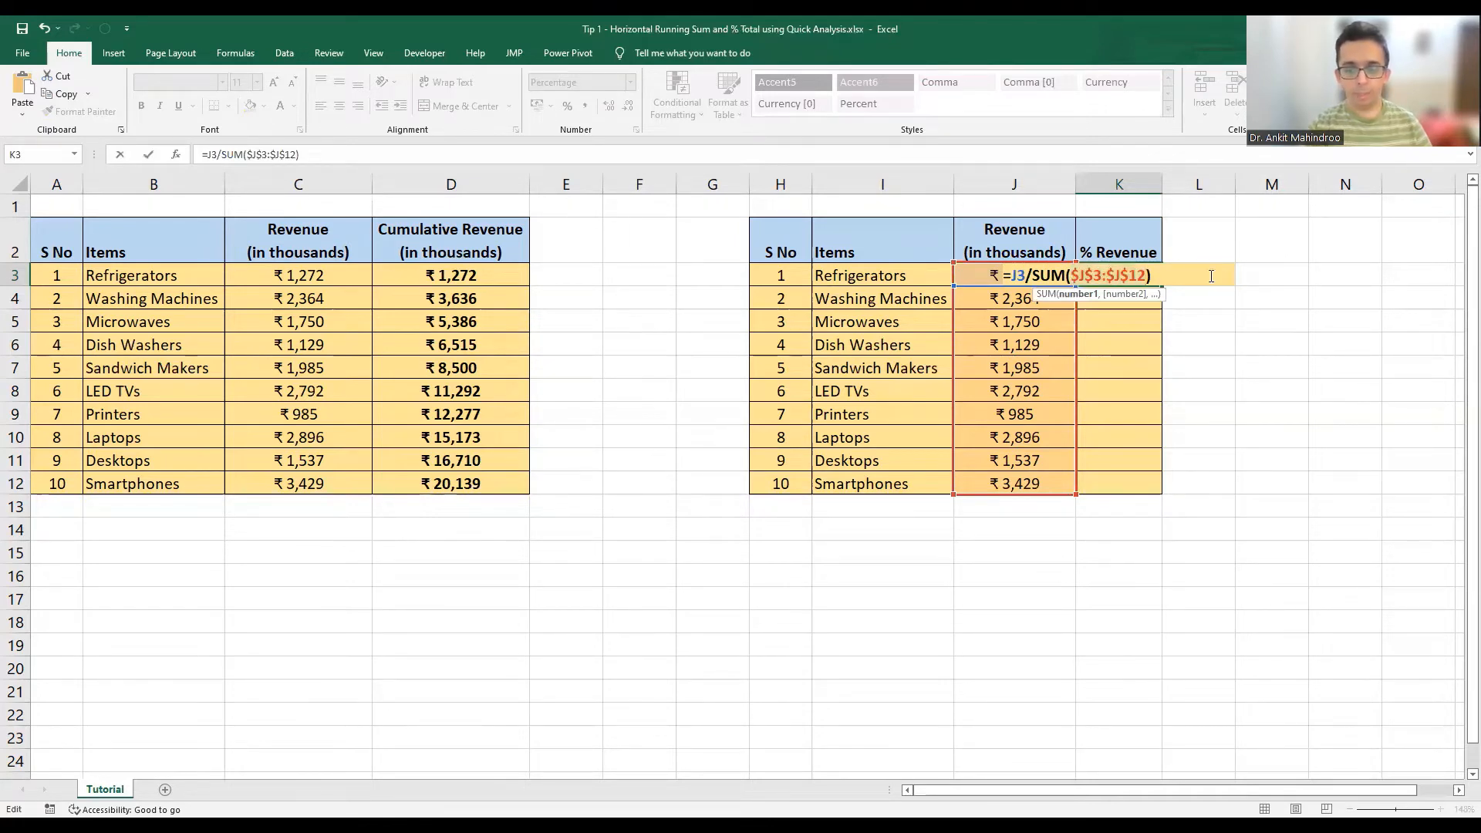
pyautogui.press('Return')
pyautogui.click(1154, 274)
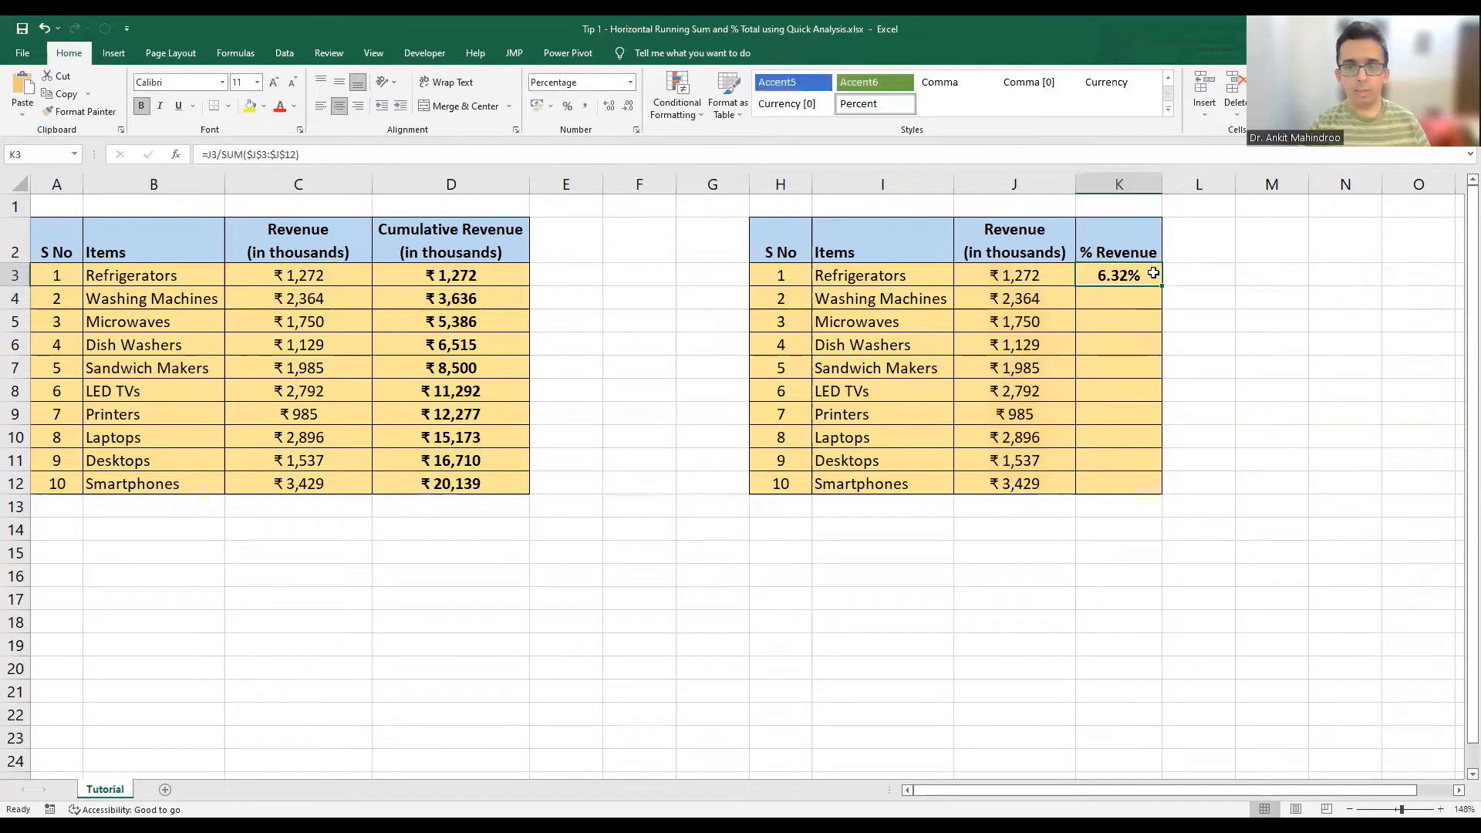
pyautogui.doubleClick(1162, 286)
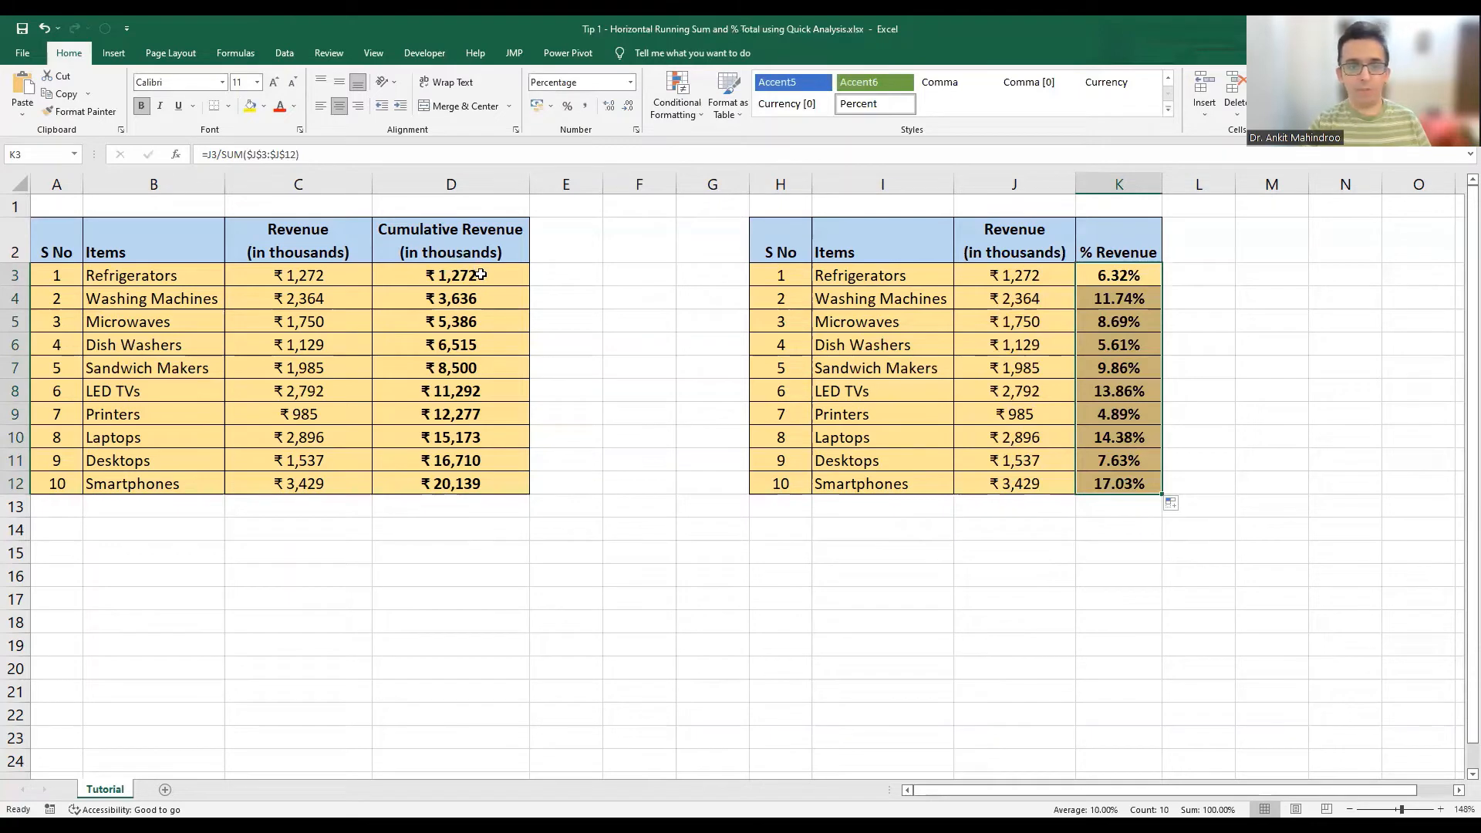
# Clear the contents of the Cumulative Revenue cells D3:D12 and the % Revenue cells K3:K12.
pyautogui.moveTo(481, 268); pyautogui.dragTo(477, 489)
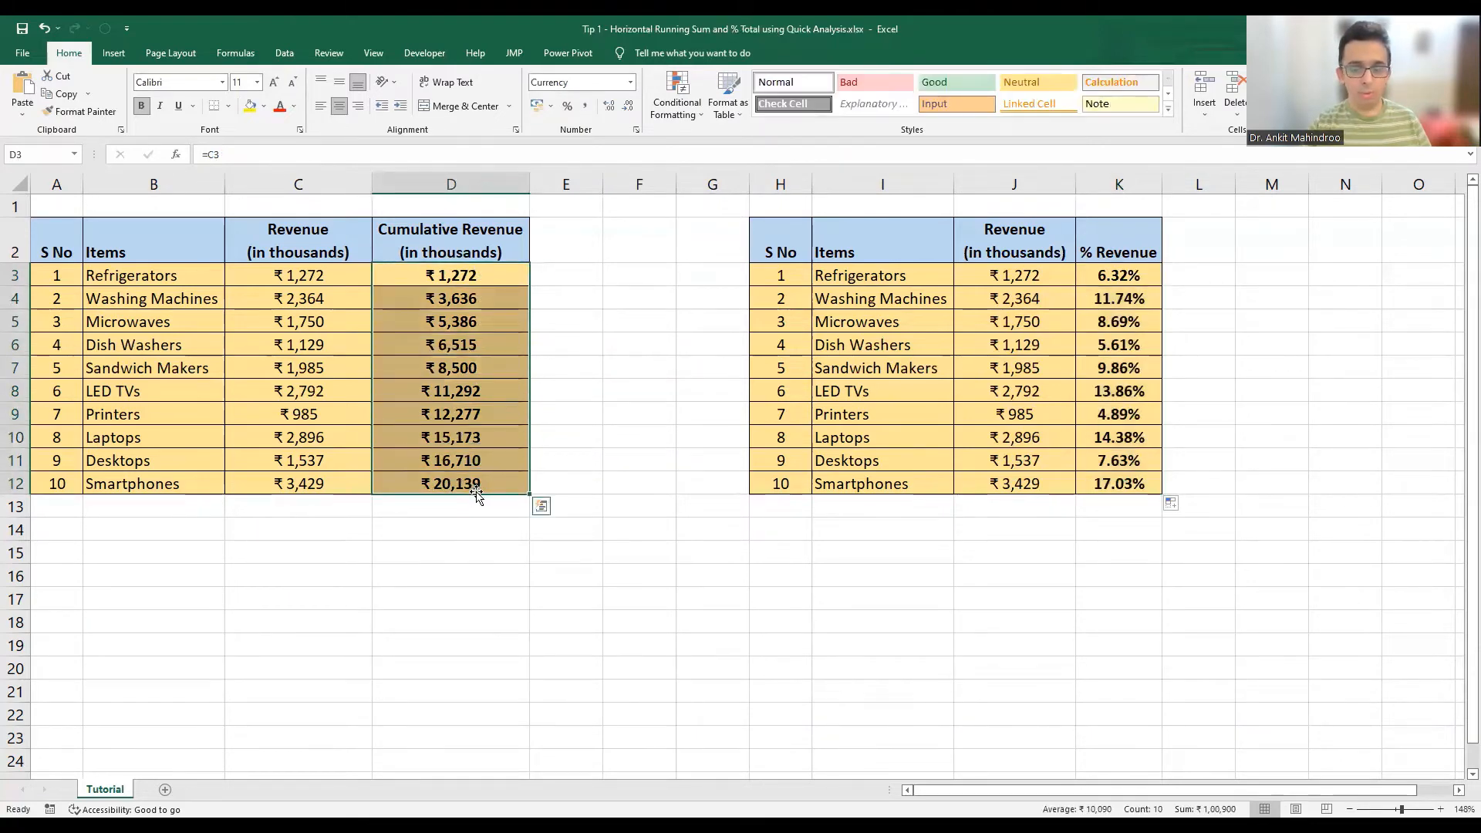
pyautogui.press('Delete')
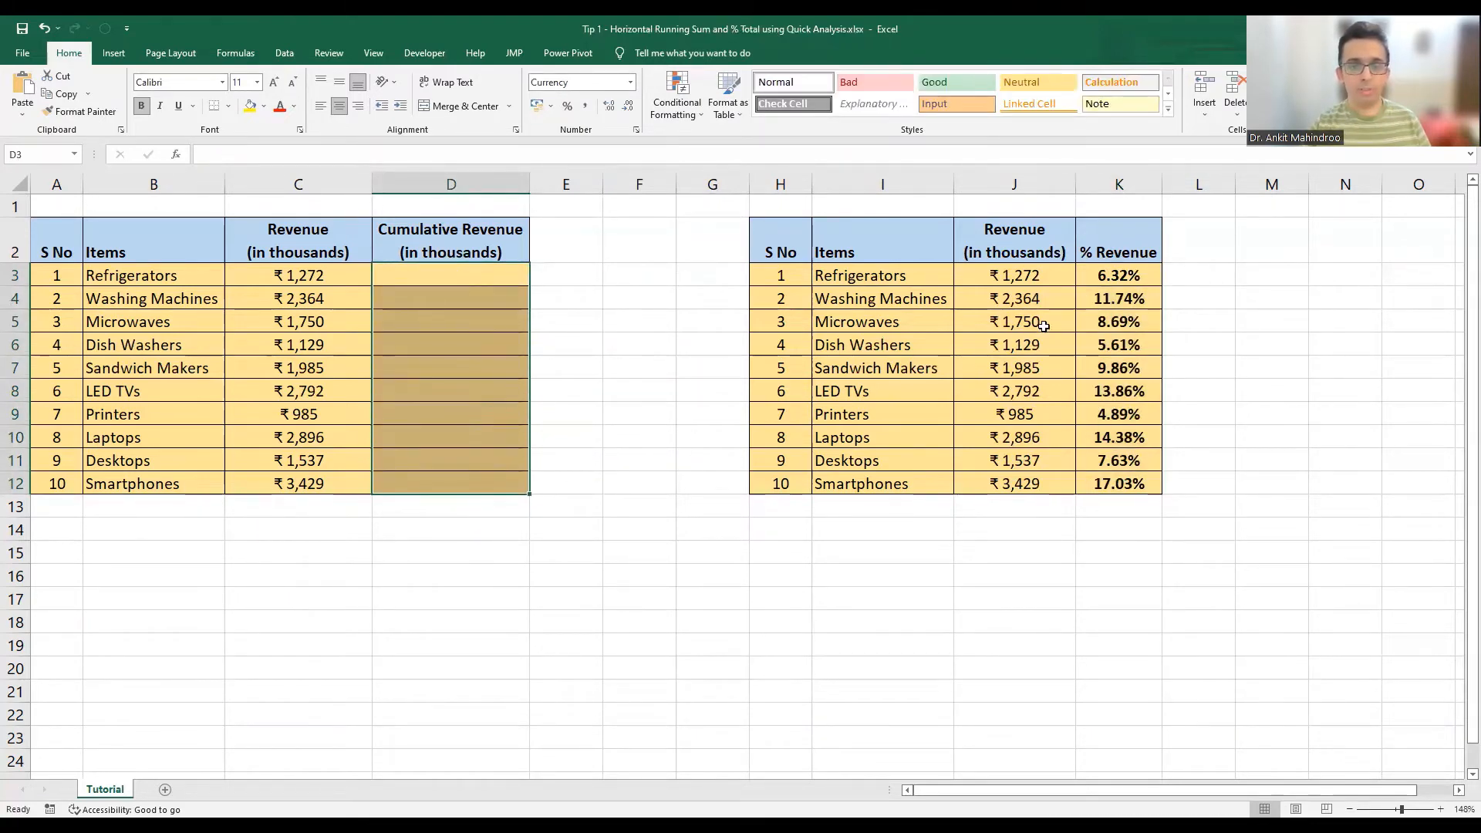
pyautogui.moveTo(1134, 276); pyautogui.dragTo(1096, 484)
pyautogui.press('Delete')
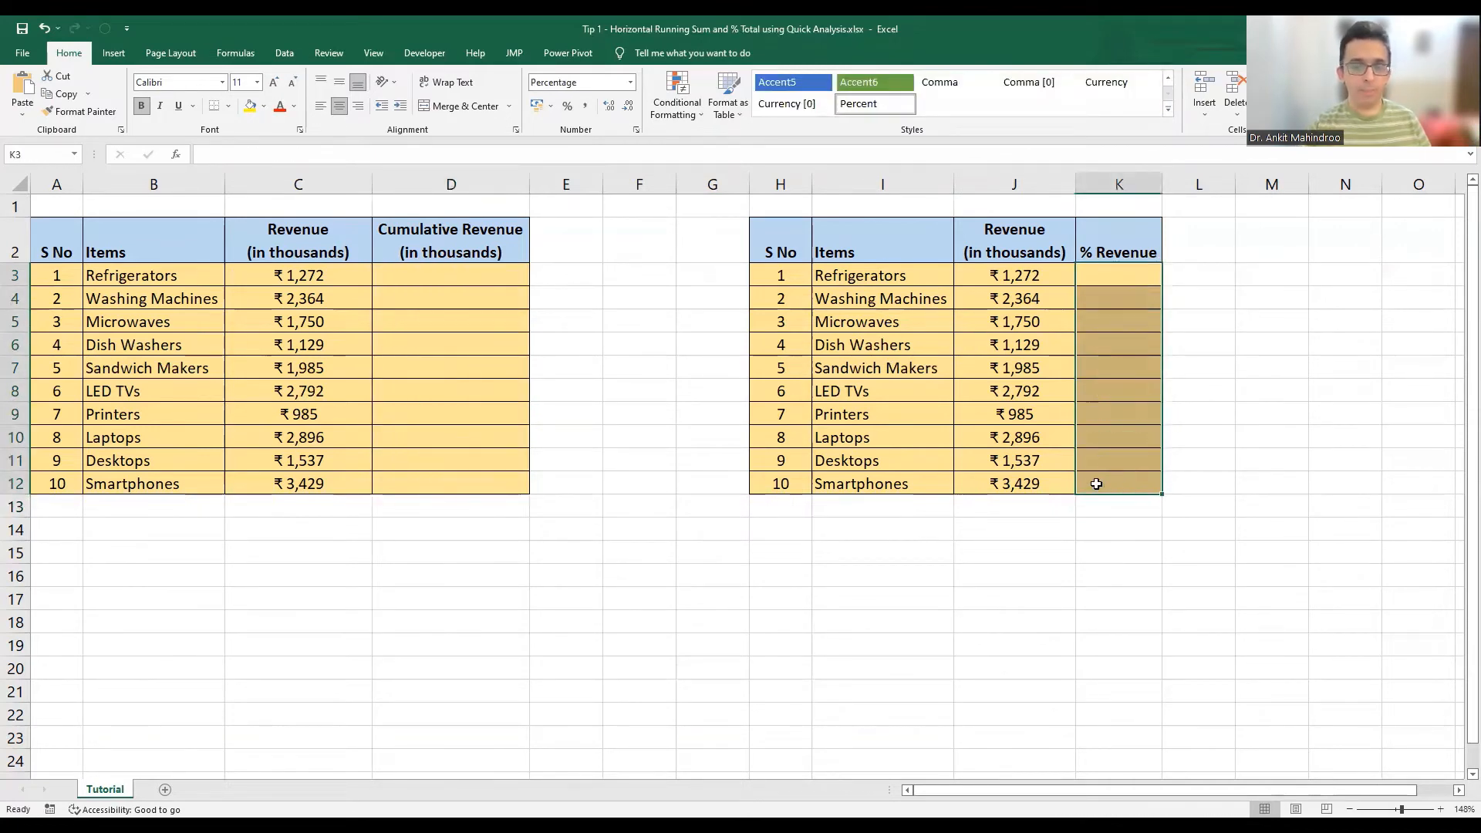
pyautogui.click(438, 282)
pyautogui.write('=')
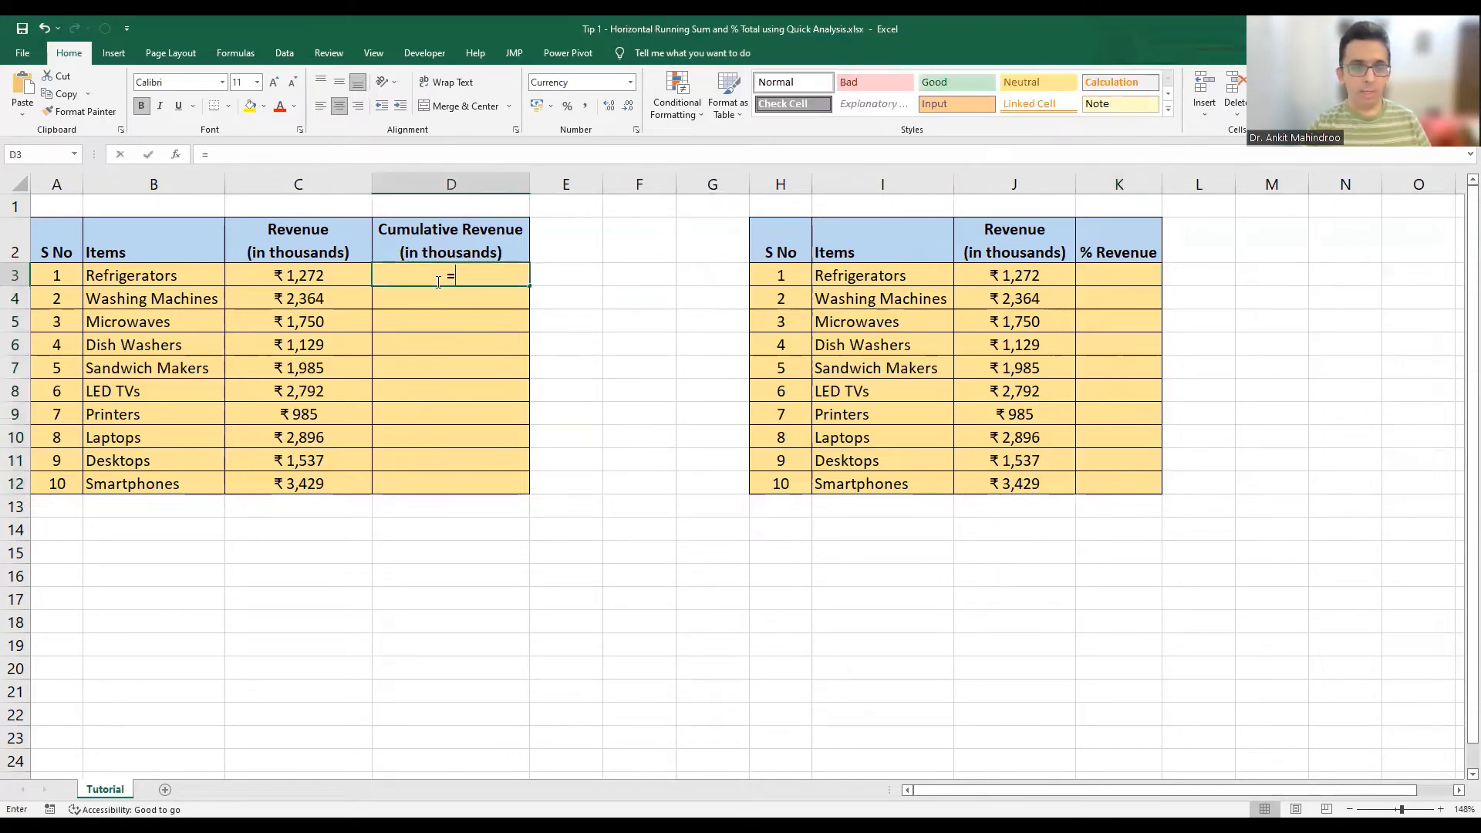
pyautogui.press('Escape')
# Use Quick Analysis on the revenue values C3:C12 to add the column-wise Running Total in D3:D12, and check the formula in D3.
pyautogui.moveTo(291, 278); pyautogui.dragTo(288, 432)
pyautogui.moveTo(288, 459); pyautogui.dragTo(288, 498)
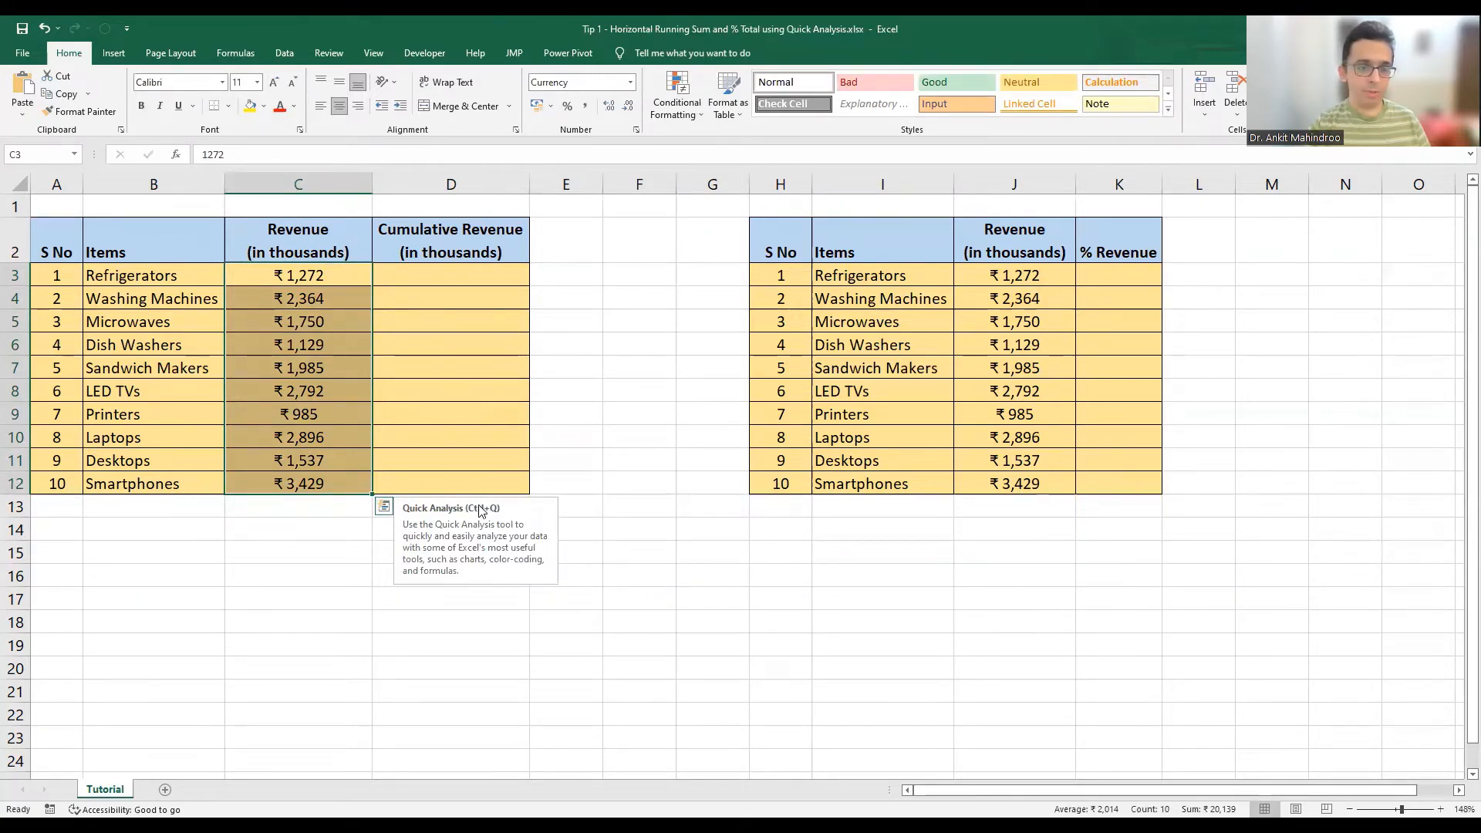
pyautogui.click(384, 508)
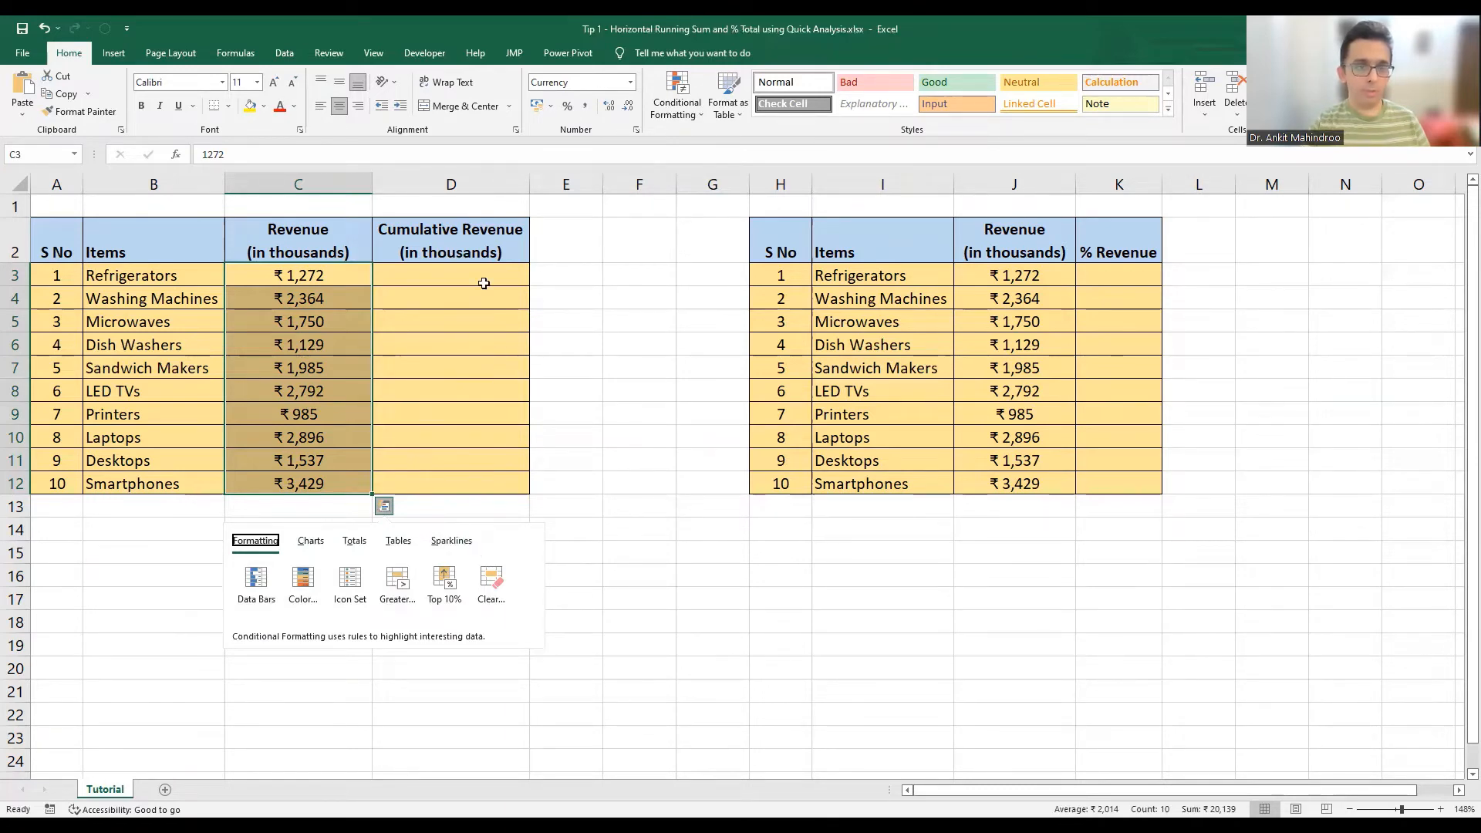
pyautogui.click(356, 542)
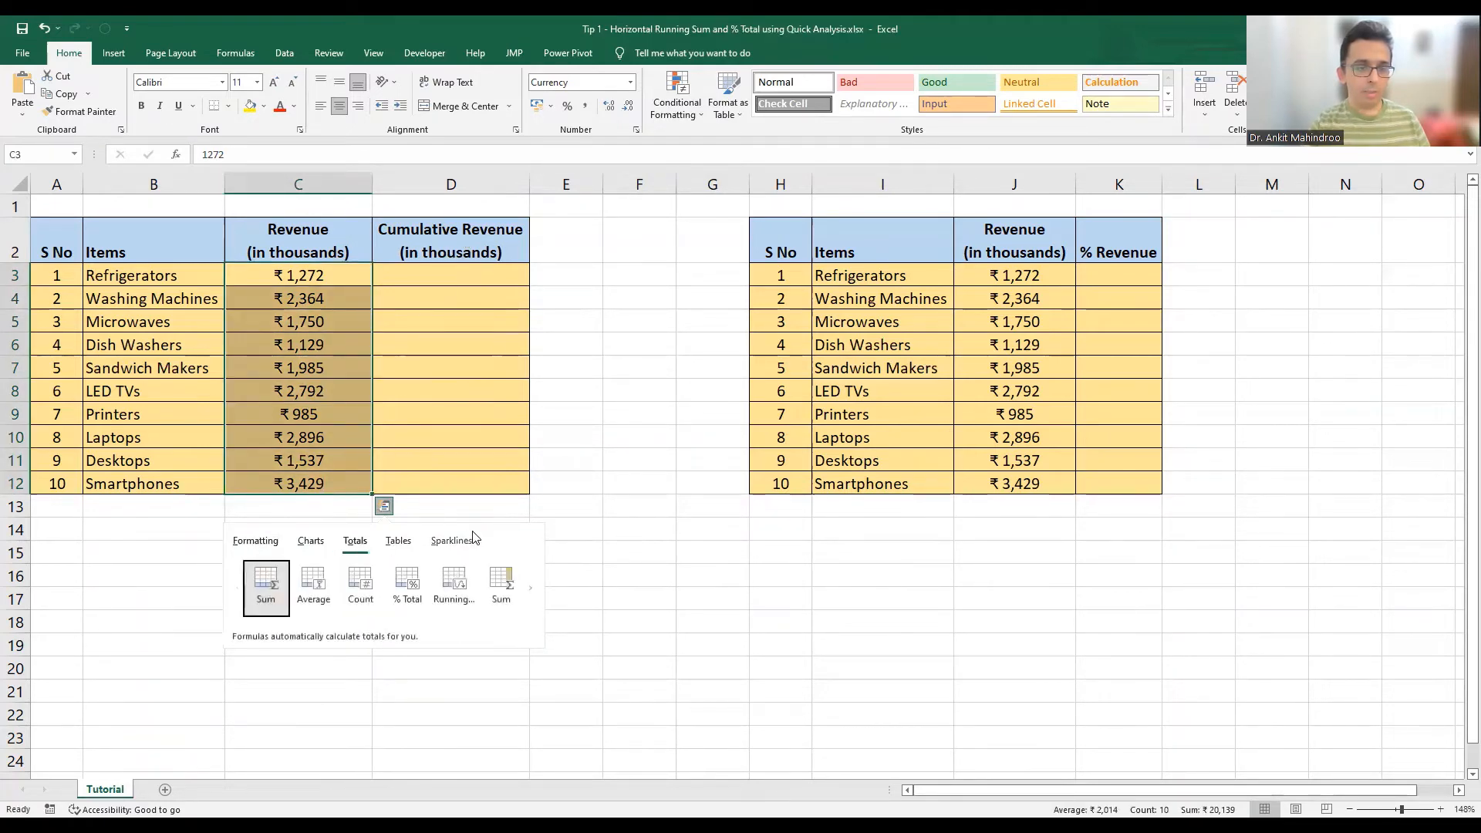
pyautogui.click(537, 592)
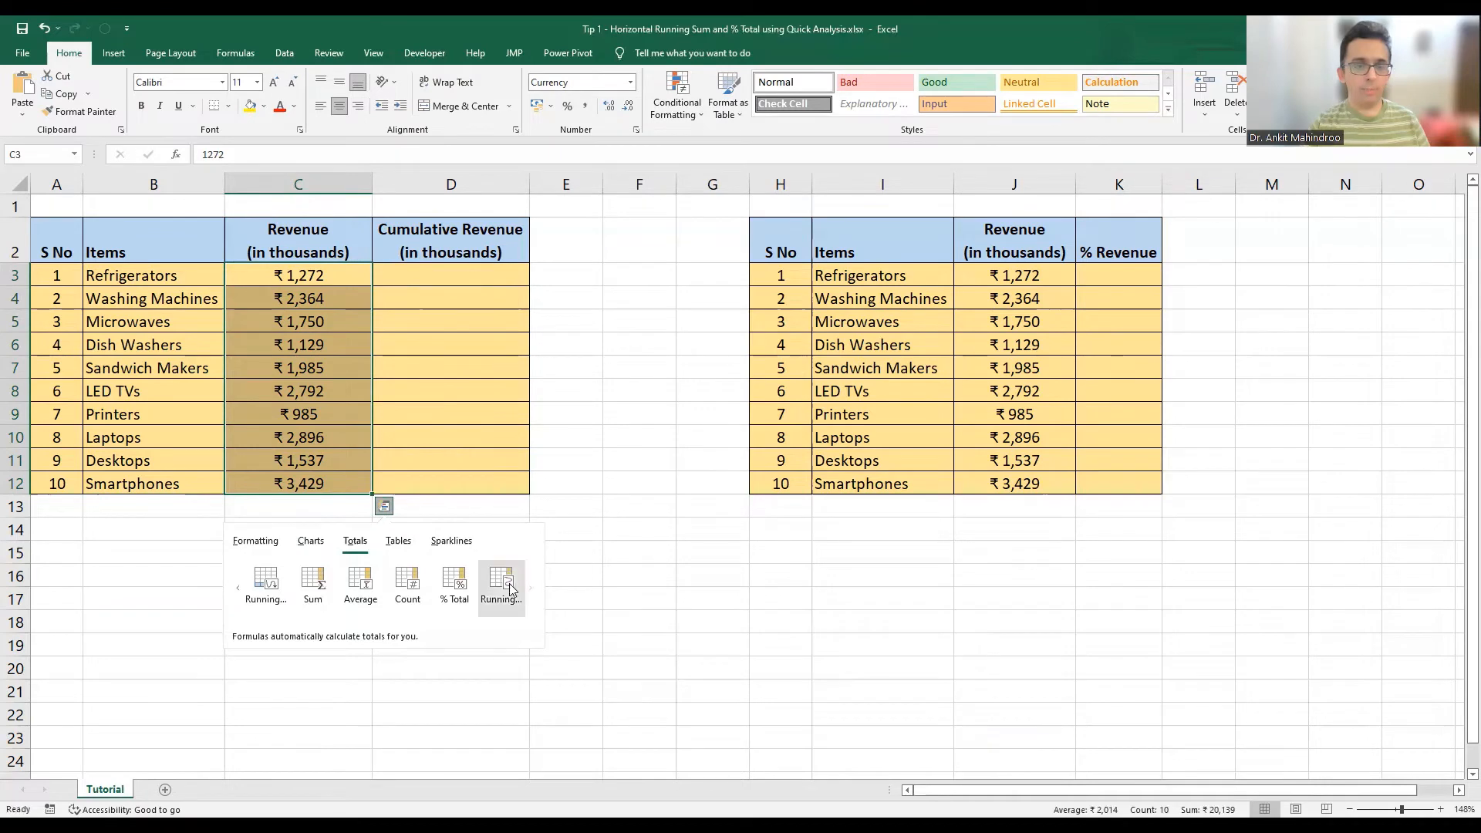
pyautogui.click(505, 583)
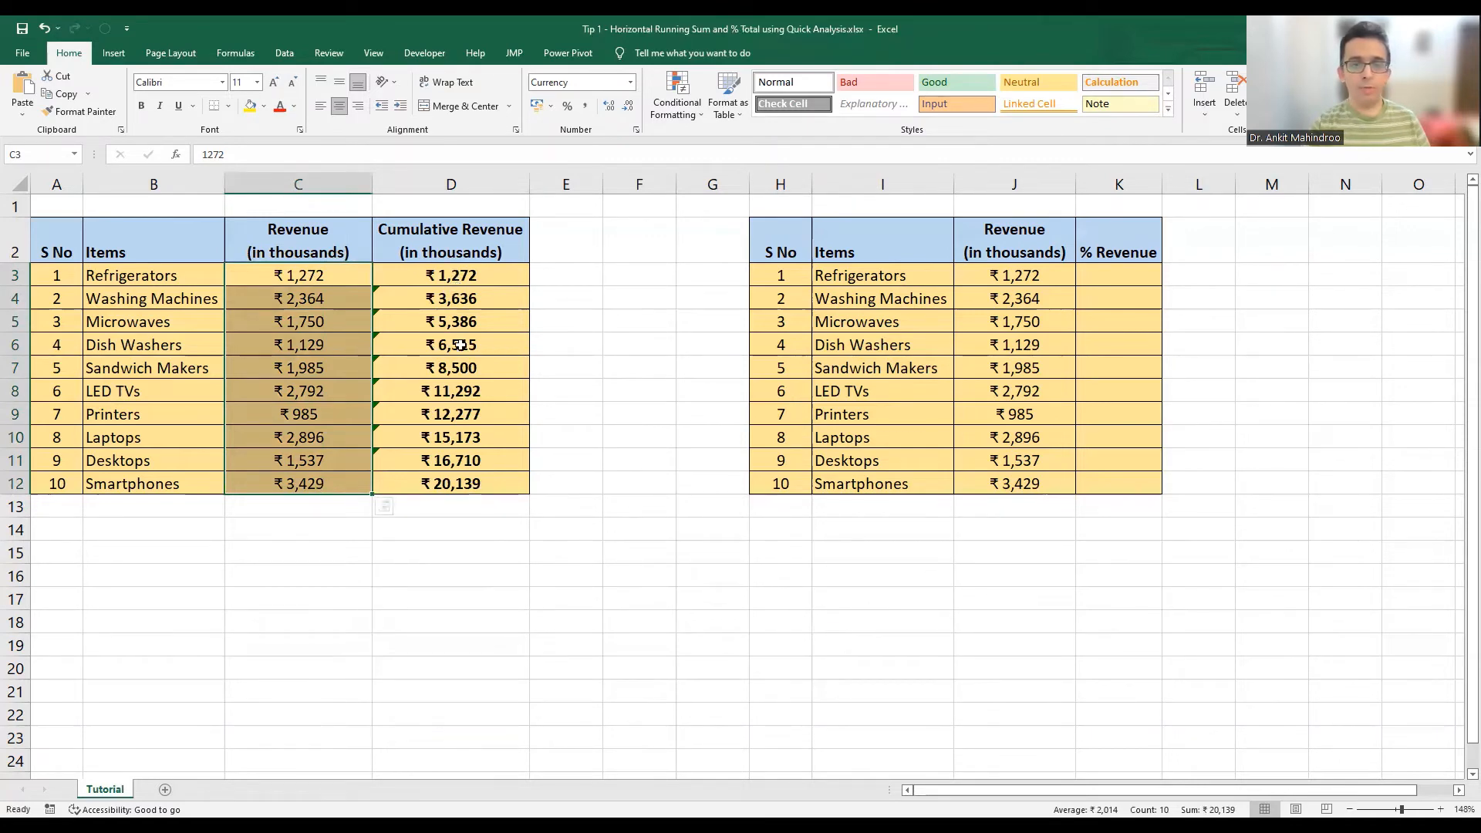
pyautogui.click(454, 275)
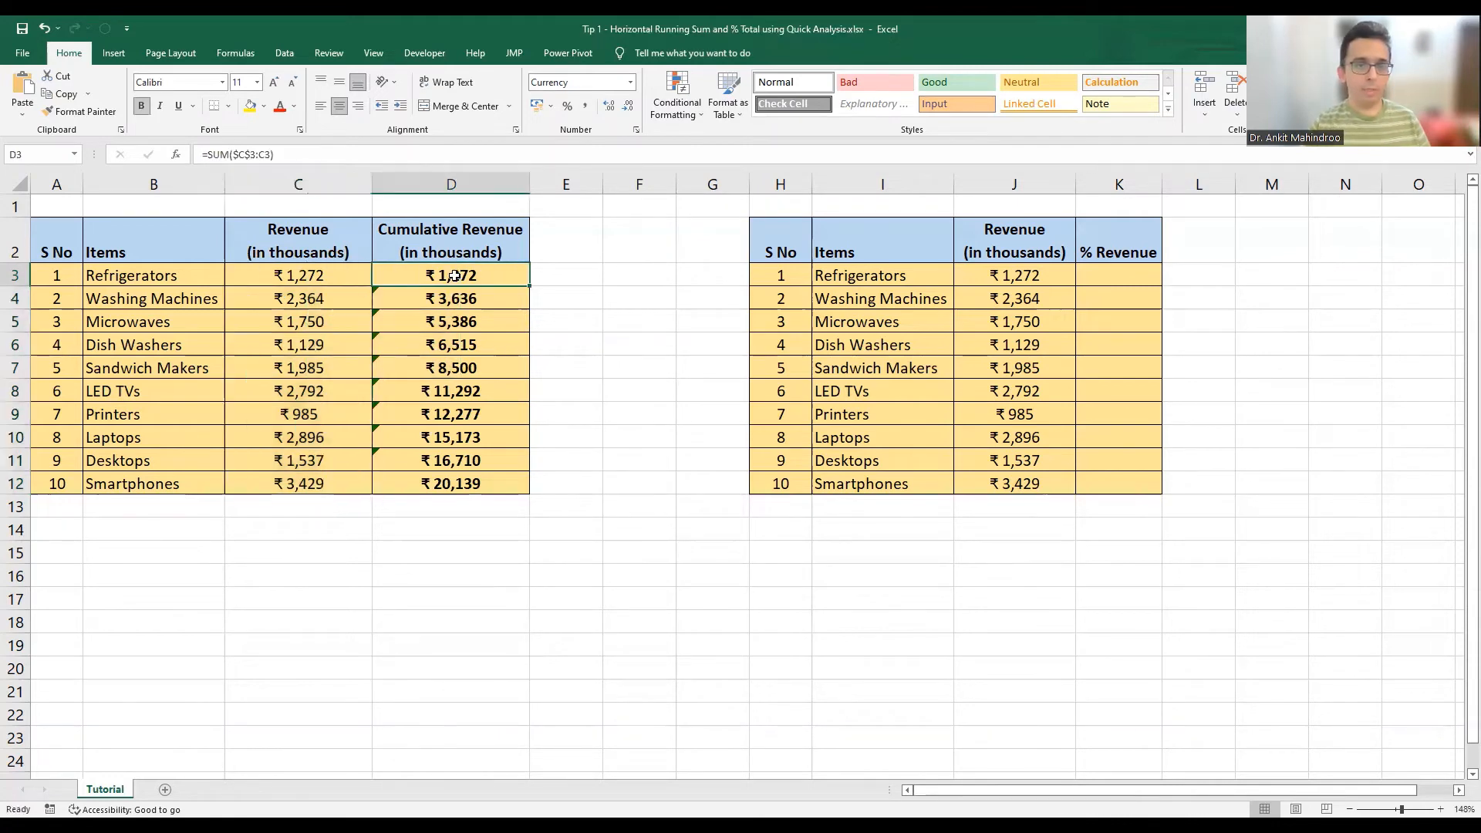
# Examine the running-total formulas cell by cell down the Cumulative Revenue column through D12.
pyautogui.press('Down')
pyautogui.press('Down')
pyautogui.press('Down')
pyautogui.press('Down')
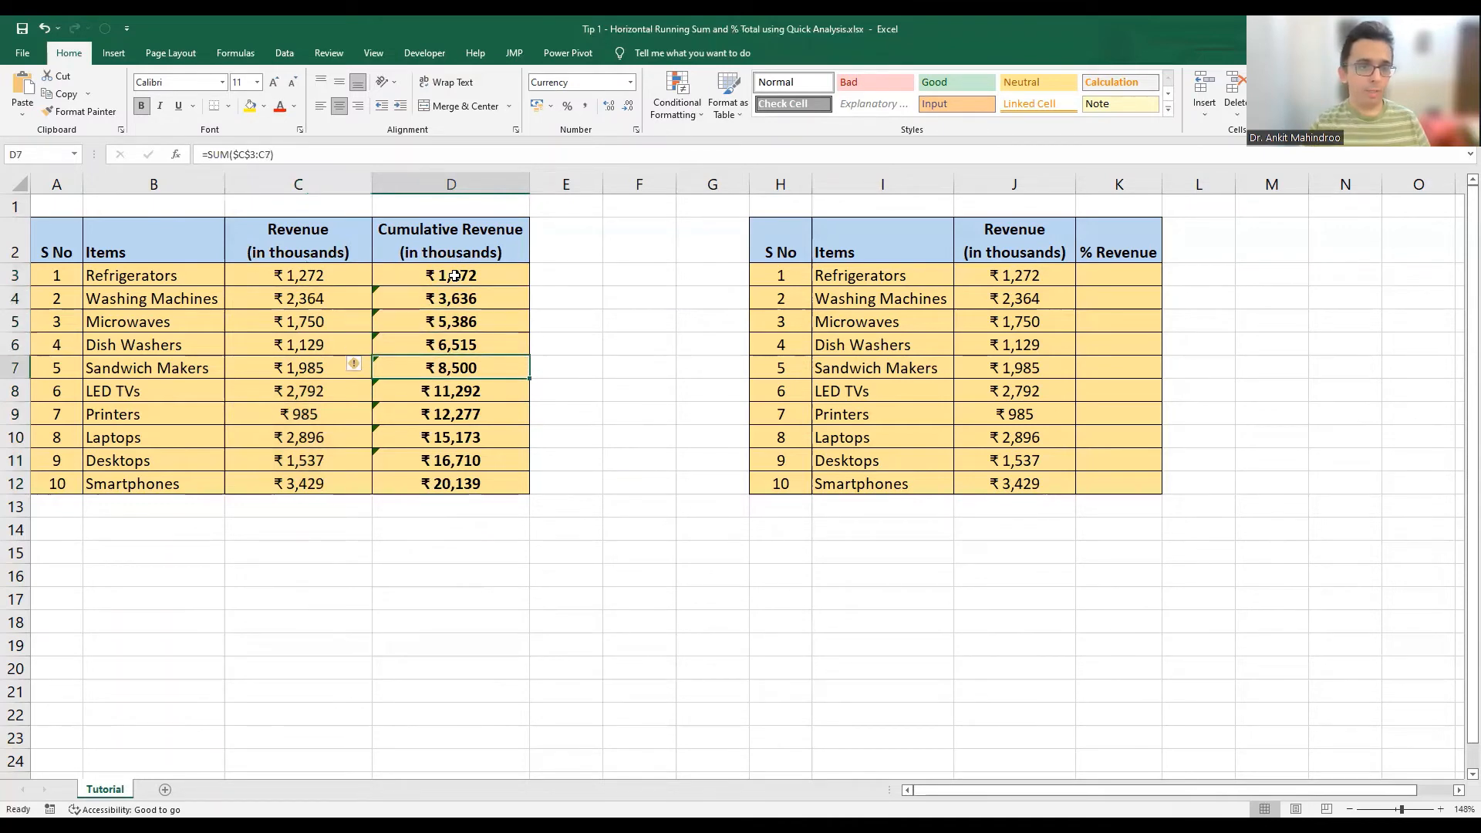
pyautogui.press('Down')
pyautogui.press('Down')
pyautogui.press('Down')
pyautogui.press('Down')
pyautogui.press('Down')
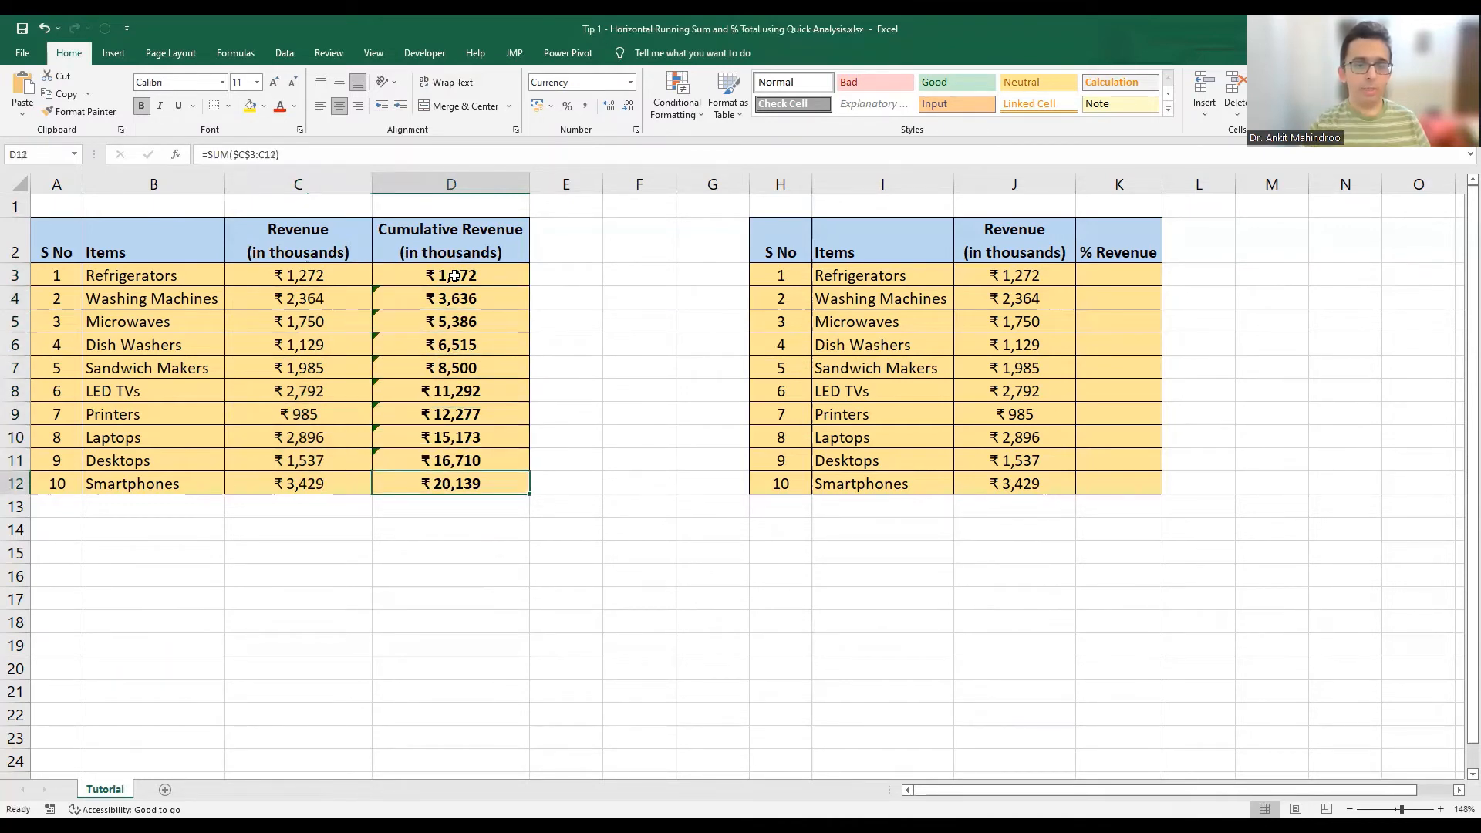
pyautogui.press('Down')
pyautogui.press('Up')
pyautogui.press('Up')
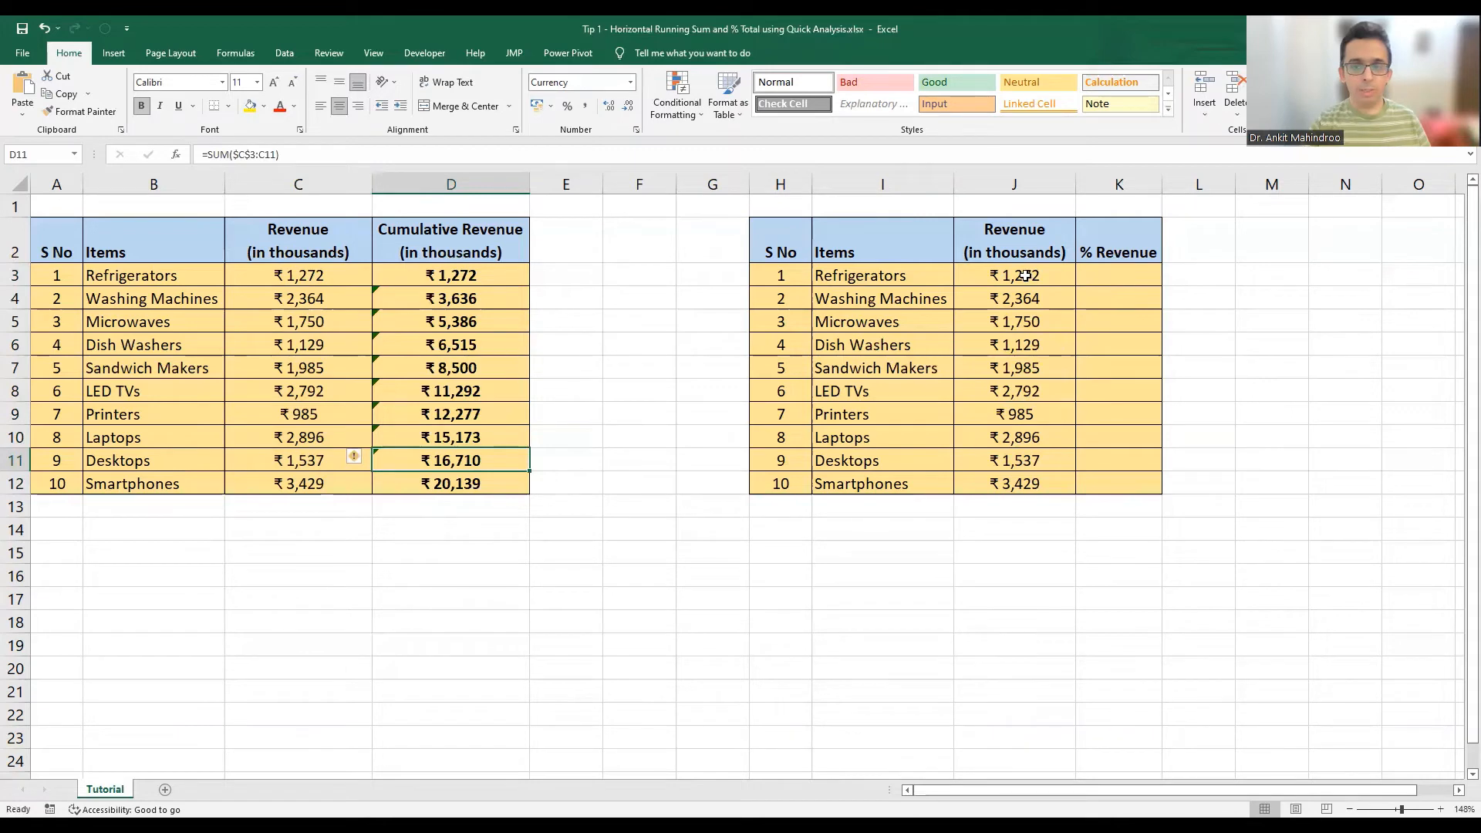
# Use Quick Analysis on the revenue values J3:J12 to add the column-wise % Total in K3:K12.
pyautogui.moveTo(1025, 275); pyautogui.dragTo(1001, 483)
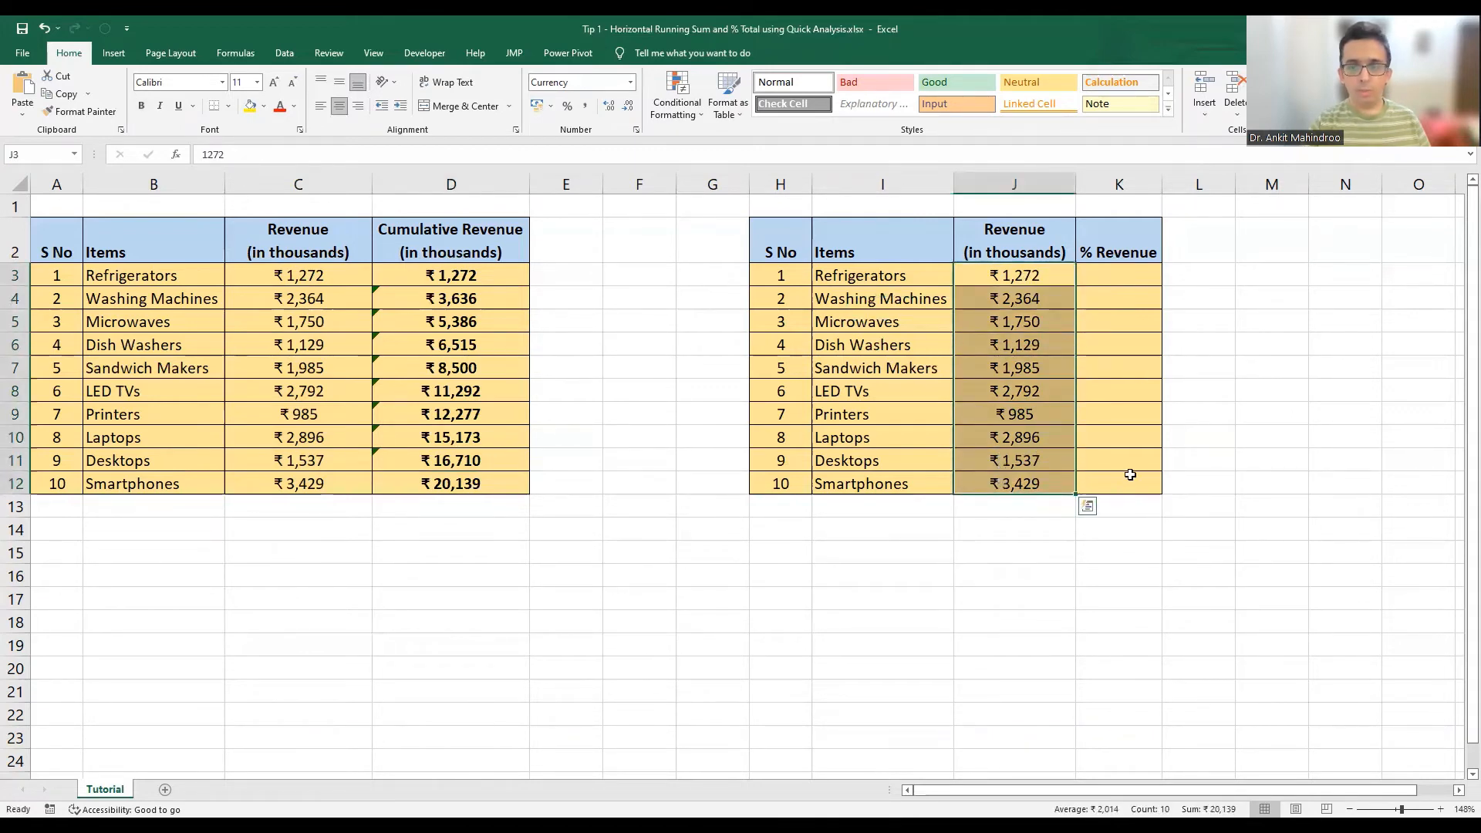
pyautogui.click(1094, 513)
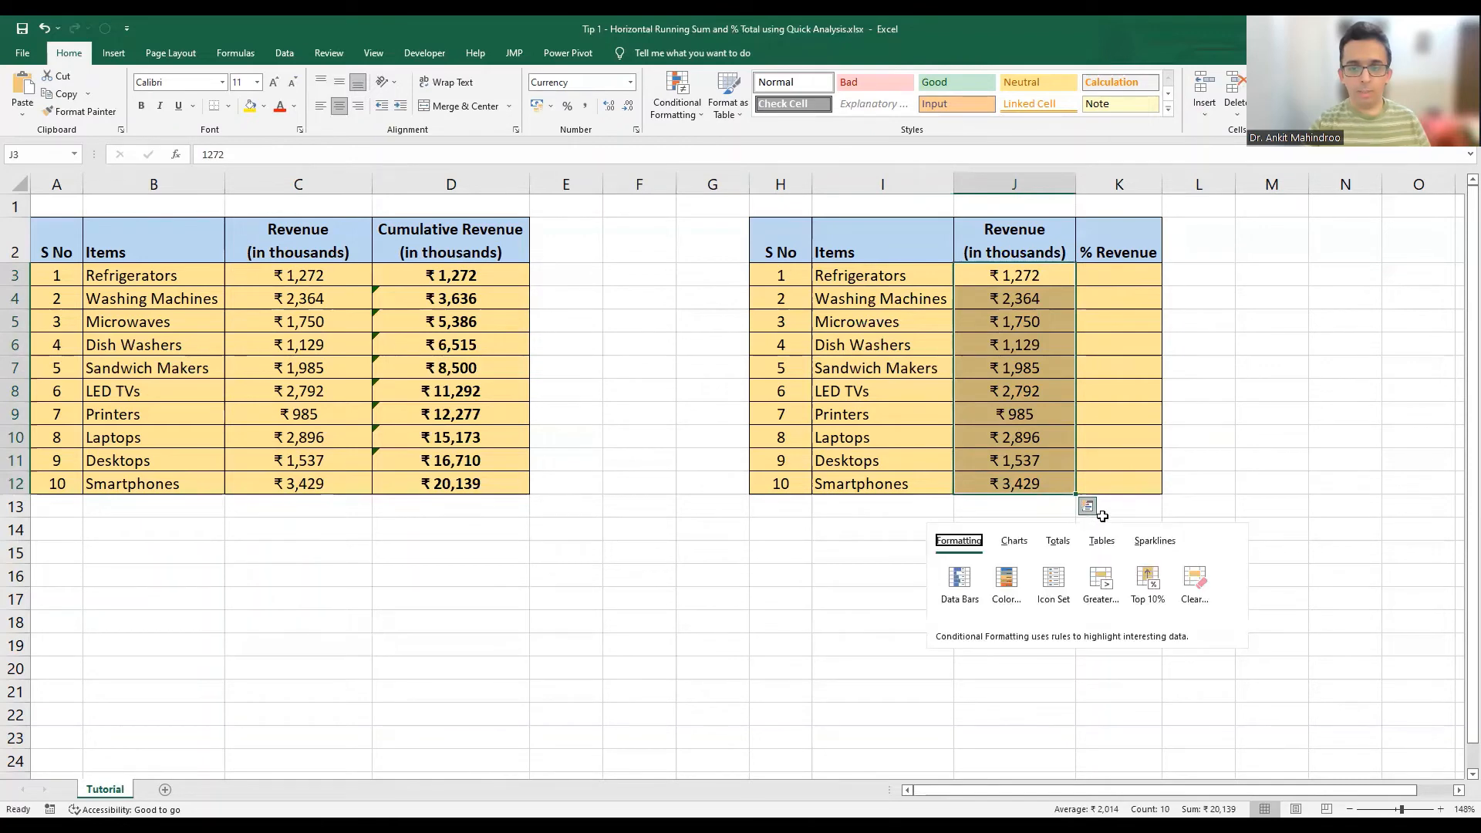
pyautogui.click(1059, 543)
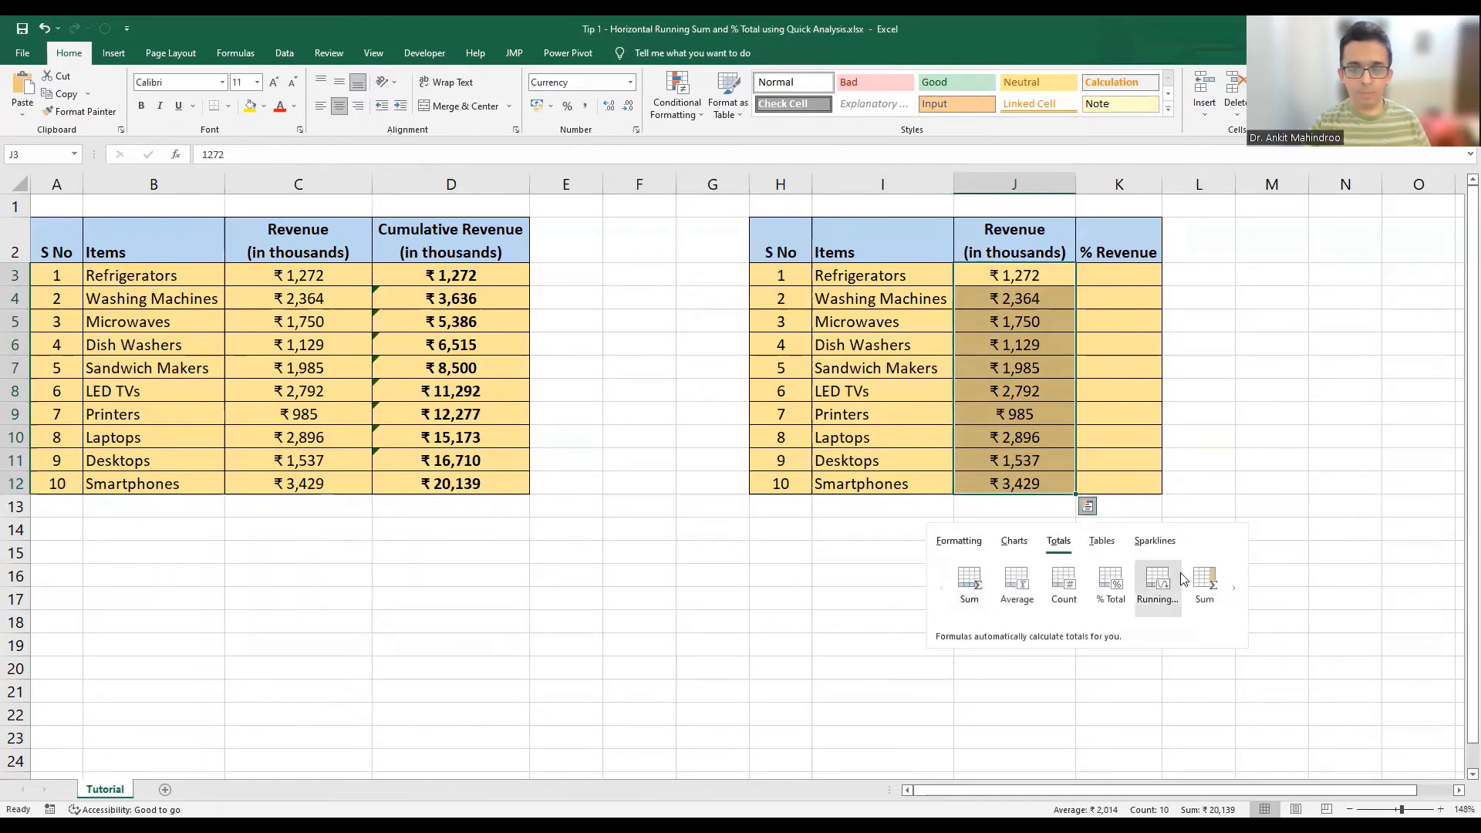
pyautogui.click(1236, 588)
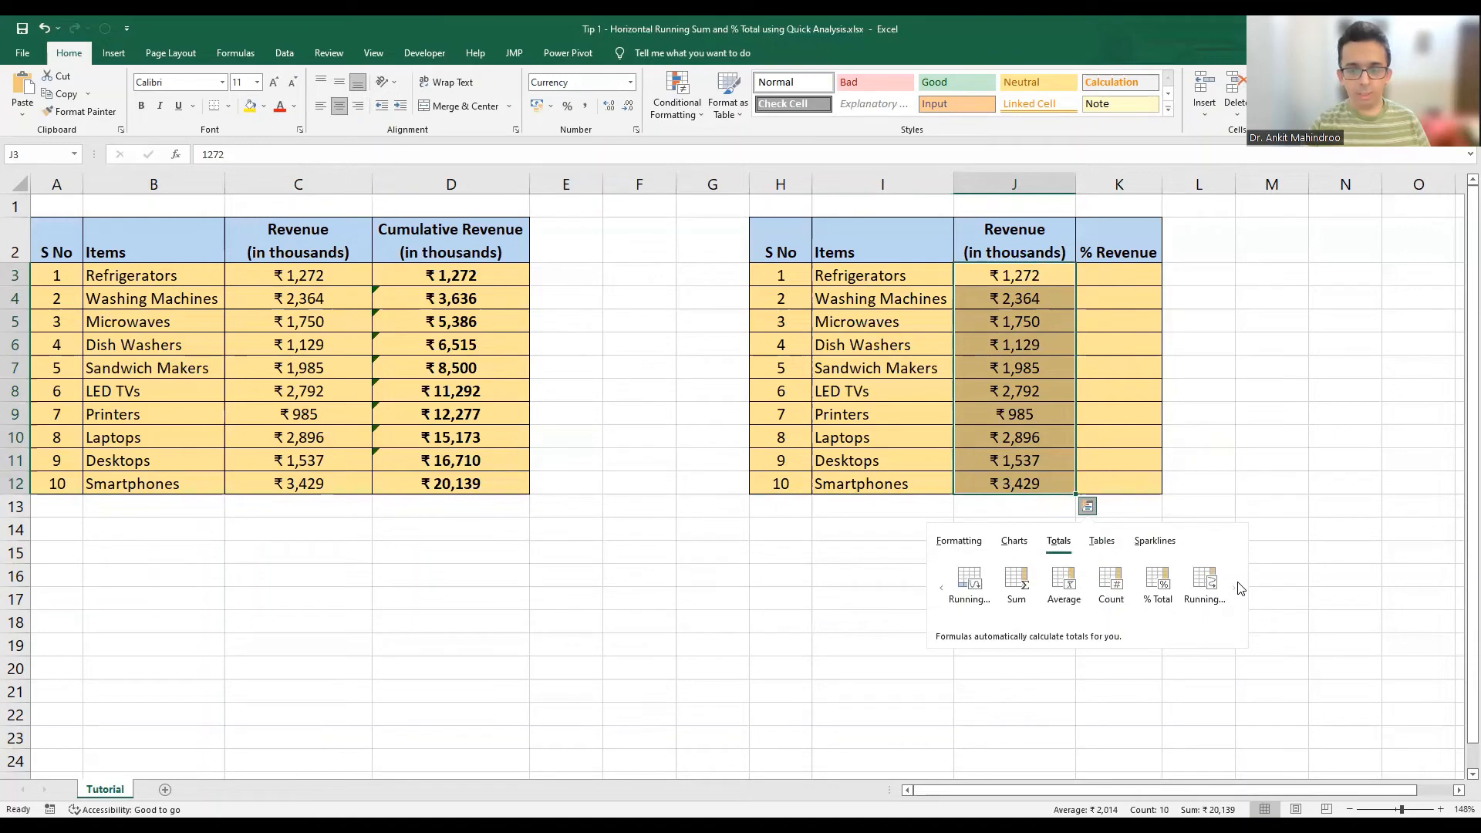
pyautogui.click(1160, 584)
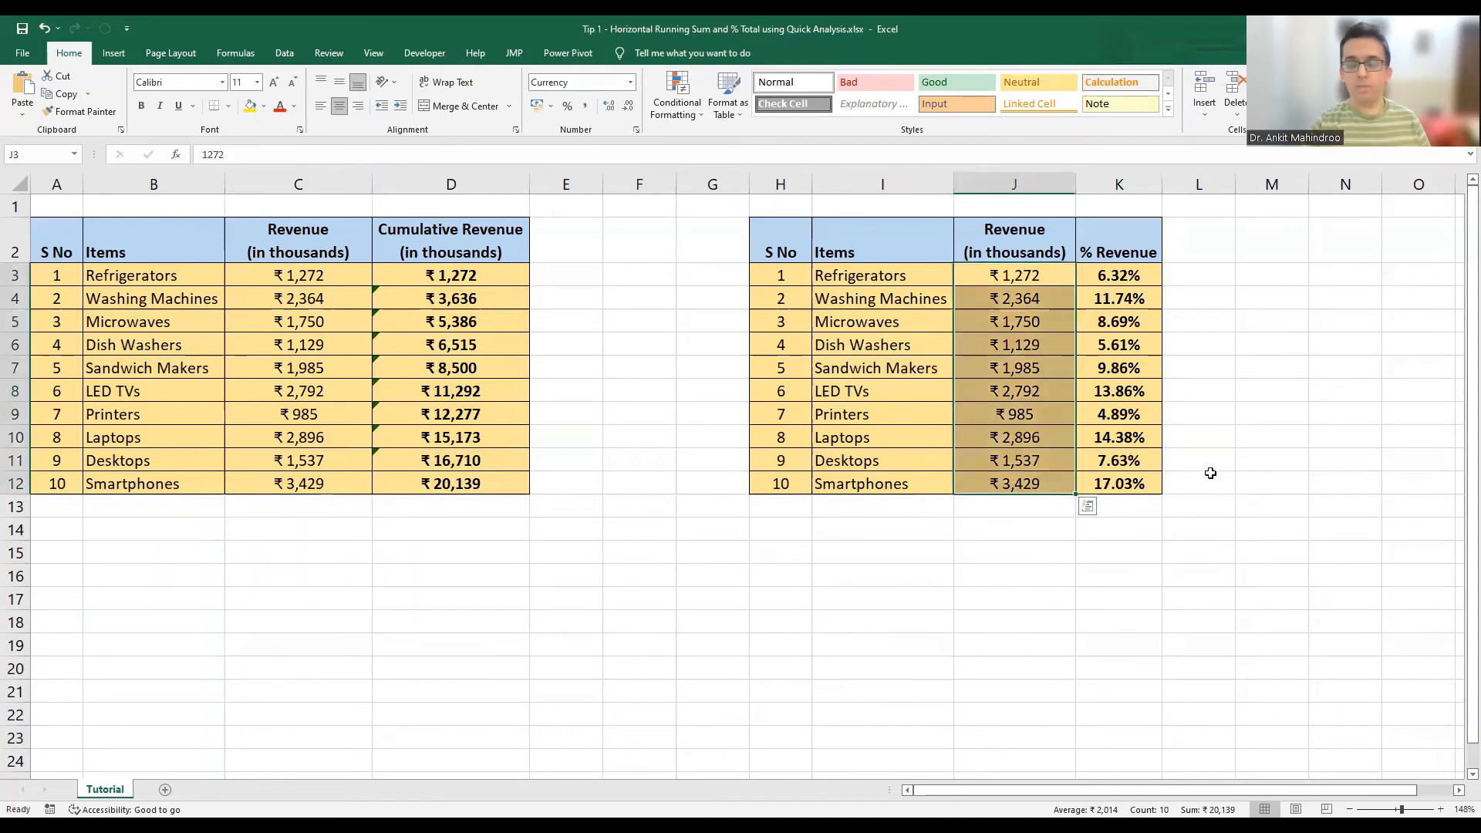